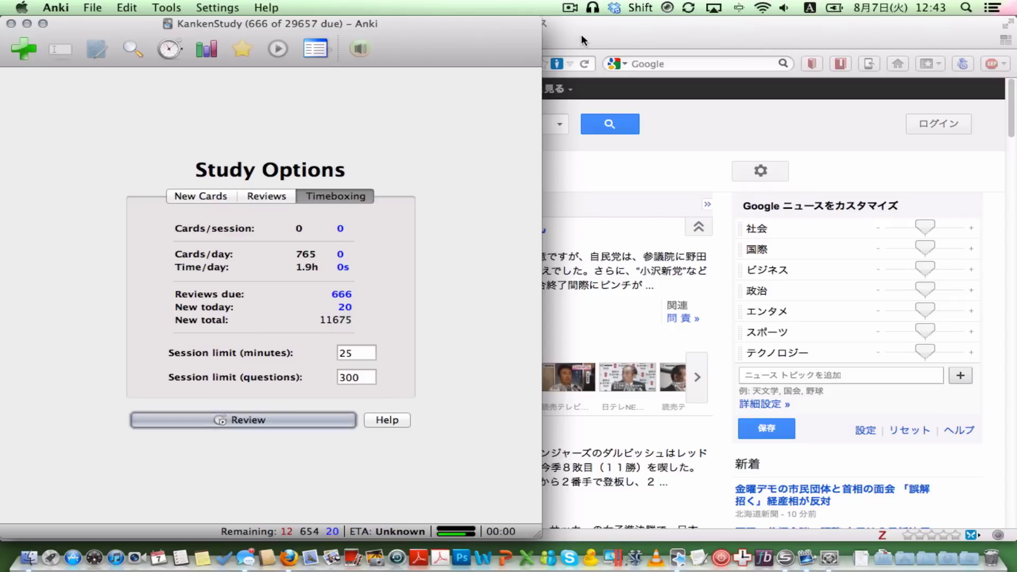
Bring the Japanese Google News page in Firefox to the front over Anki's KankenStudy screen.
{"action": "left_click", "coordinate": [584, 37]}
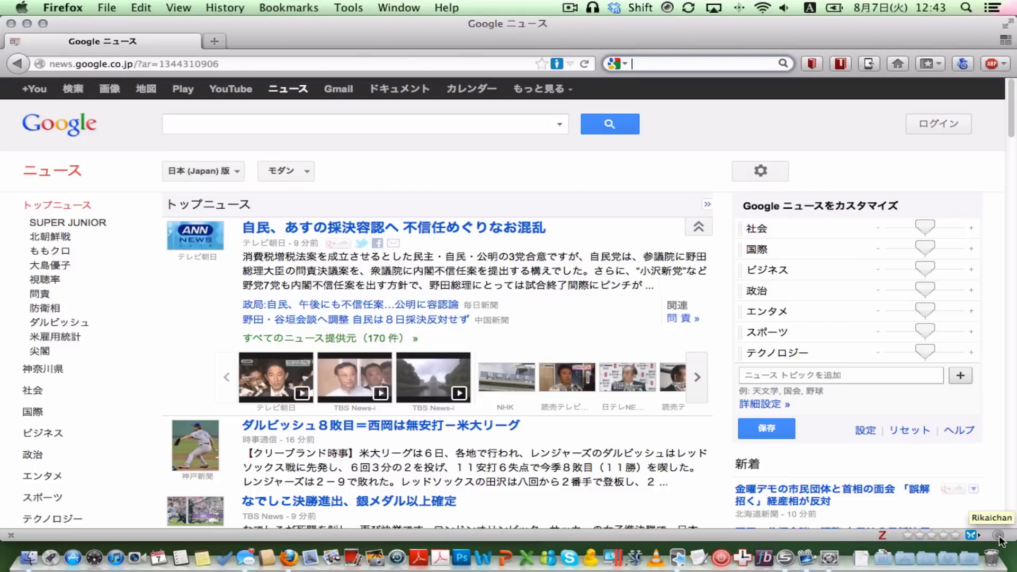
Enable Rikaichan and check headline-word popups such as 不信任 (ふしんにん, non-confidence).
{"action": "left_click", "coordinate": [999, 536]}
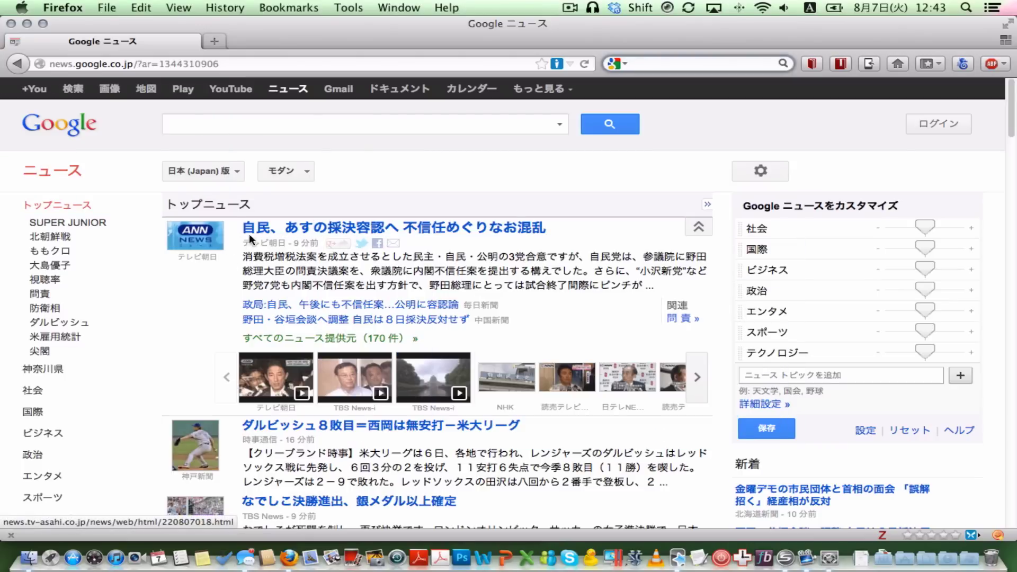
{"action": "mouse_move", "coordinate": [248, 231]}
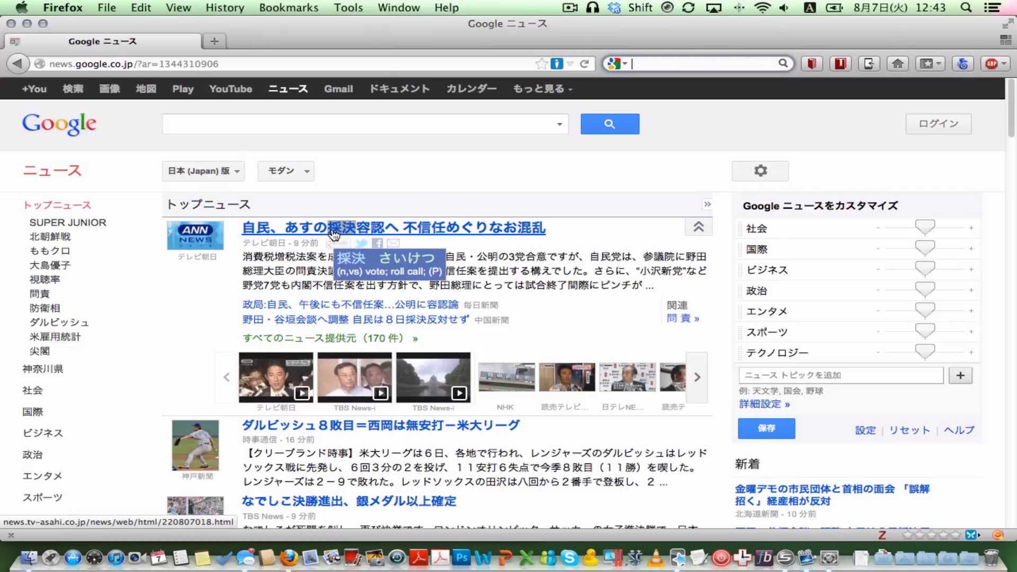
{"action": "mouse_move", "coordinate": [320, 233]}
{"action": "mouse_move", "coordinate": [364, 234]}
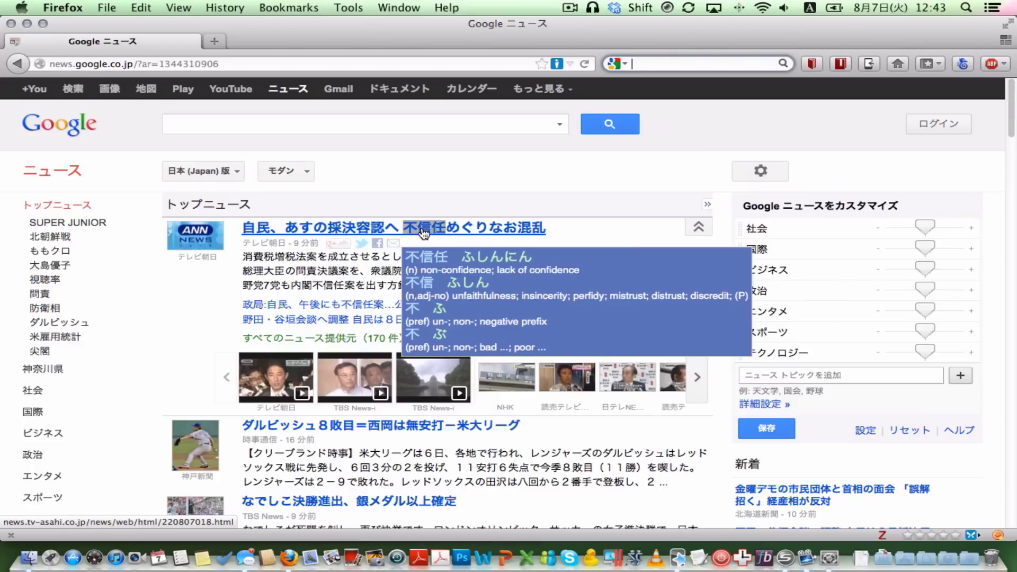
{"action": "mouse_move", "coordinate": [411, 233]}
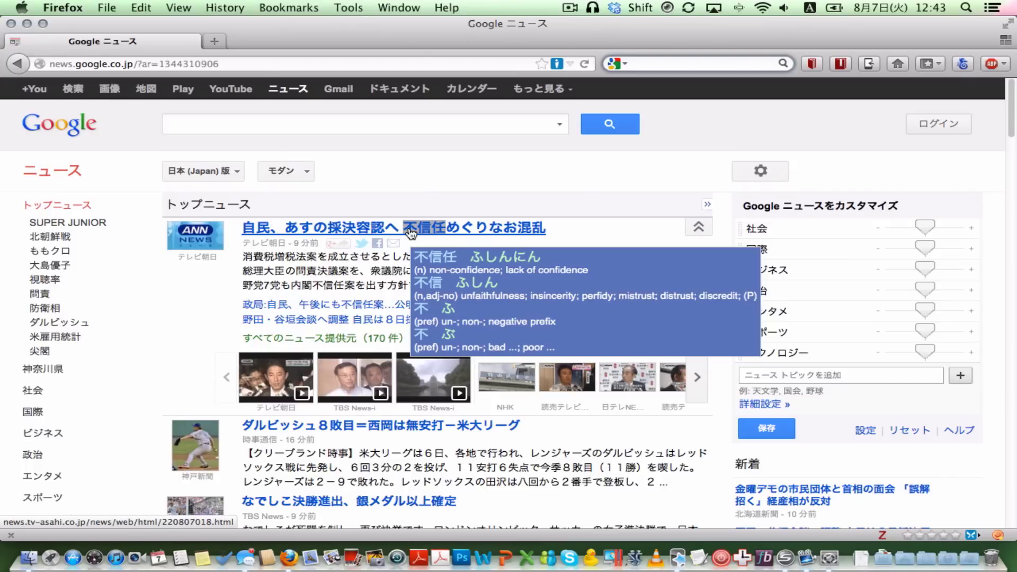
{"action": "scroll", "coordinate": [421, 237], "scroll_direction": "down", "scroll_amount": 5}
{"action": "scroll", "coordinate": [431, 242], "scroll_direction": "up", "scroll_amount": 5}
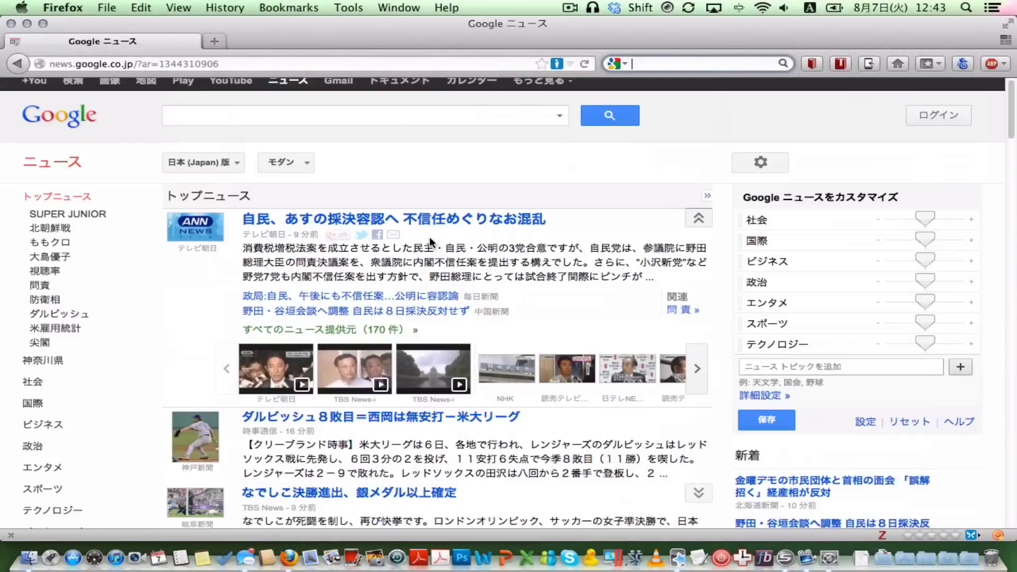
Clear a stray search entry, then save the 不信任 and 容認 popup entries with S.
{"action": "scroll", "coordinate": [430, 241], "scroll_direction": "up", "scroll_amount": 1}
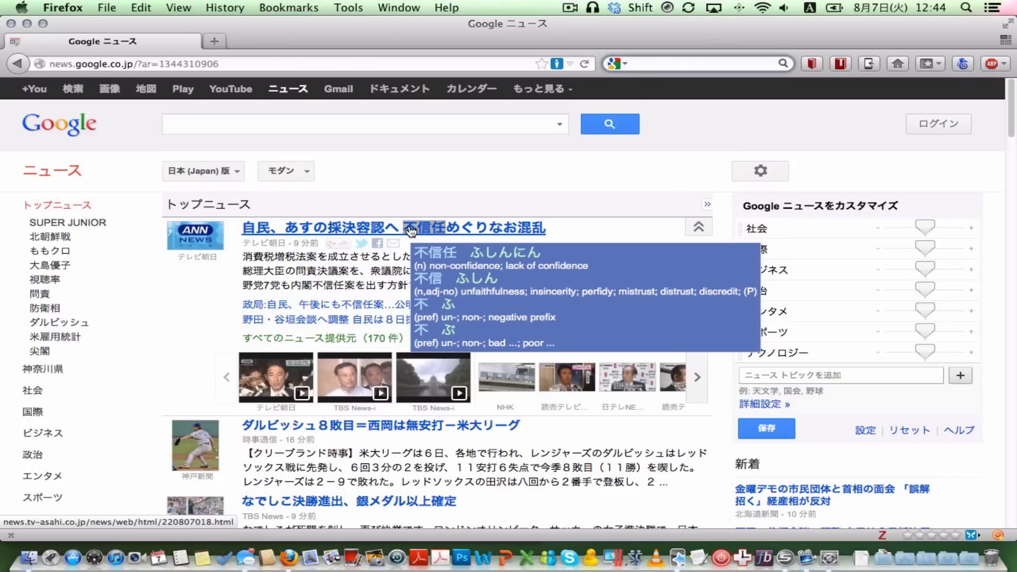
{"action": "key", "text": "Down"}
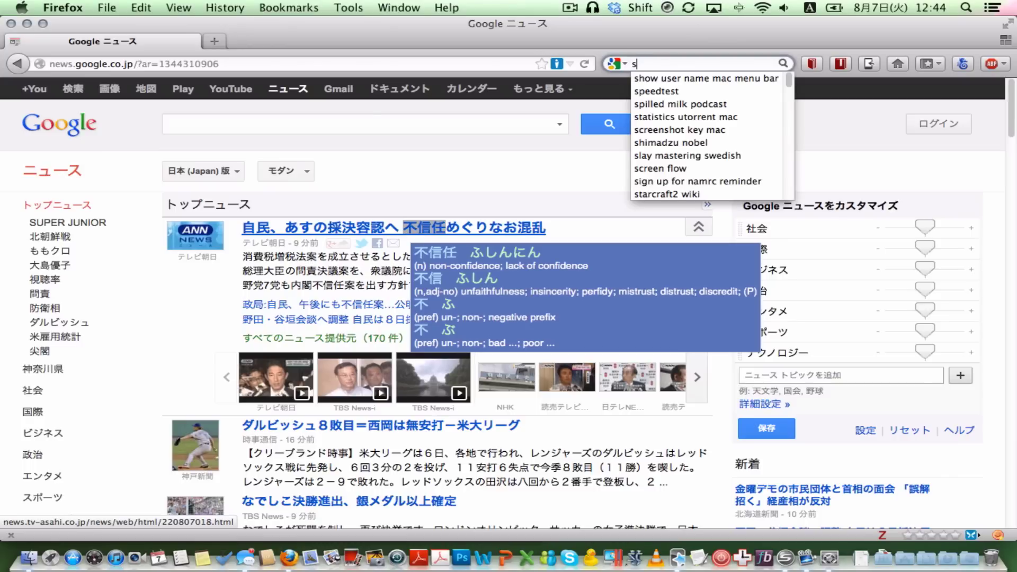
{"action": "key", "text": "Escape"}
{"action": "left_click", "coordinate": [425, 167]}
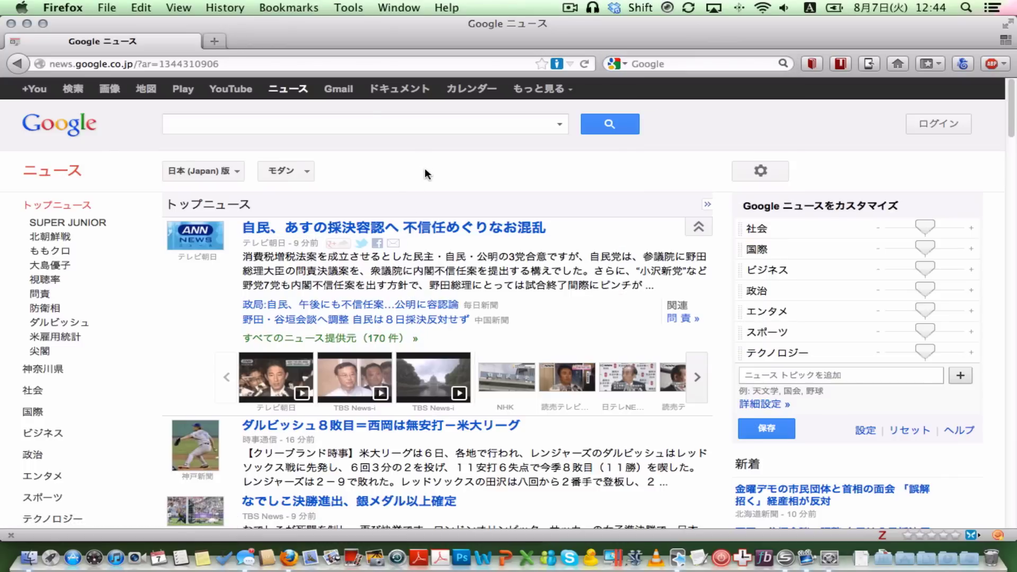
{"action": "key", "text": "s"}
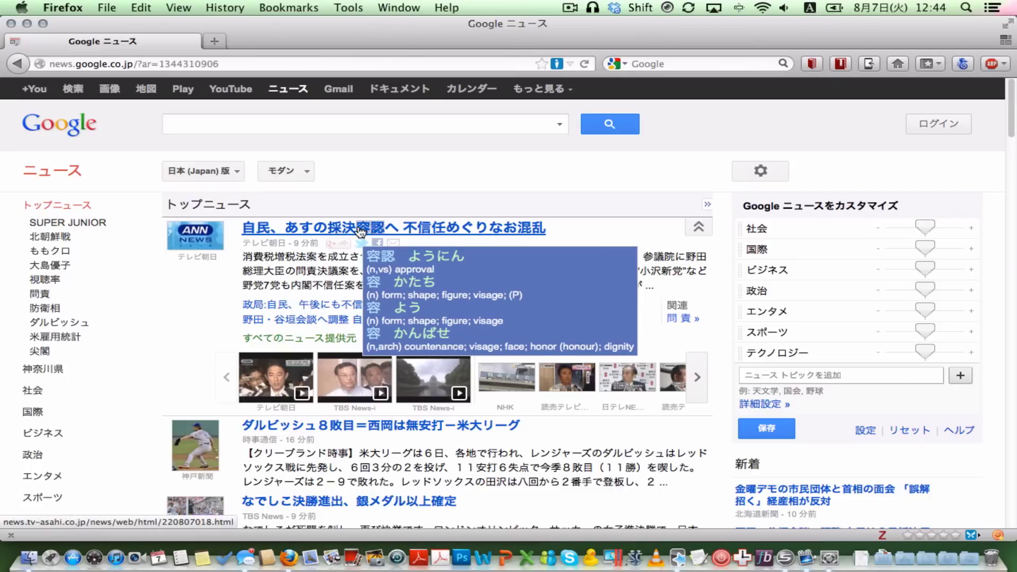
{"action": "key", "text": "s"}
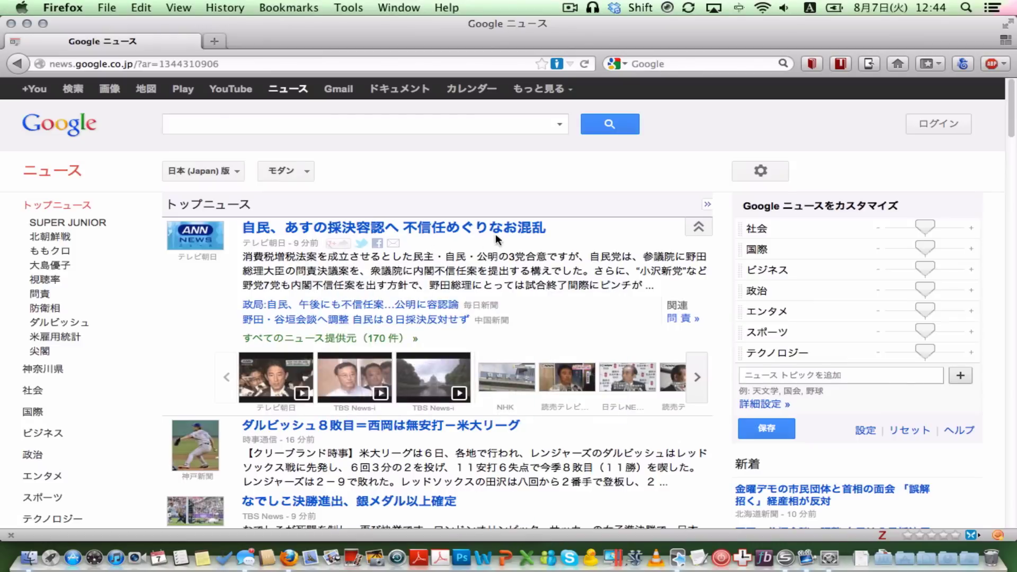
{"action": "mouse_move", "coordinate": [524, 237]}
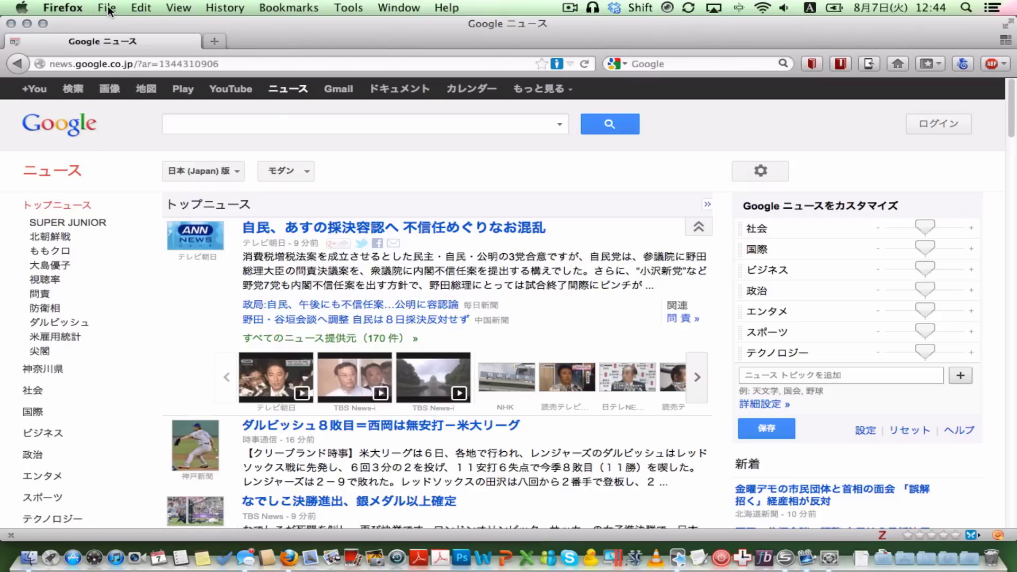
Open Tools > Add-ons and select the Rikaichan 2.05 extension in the Extensions list.
{"action": "left_click", "coordinate": [346, 8]}
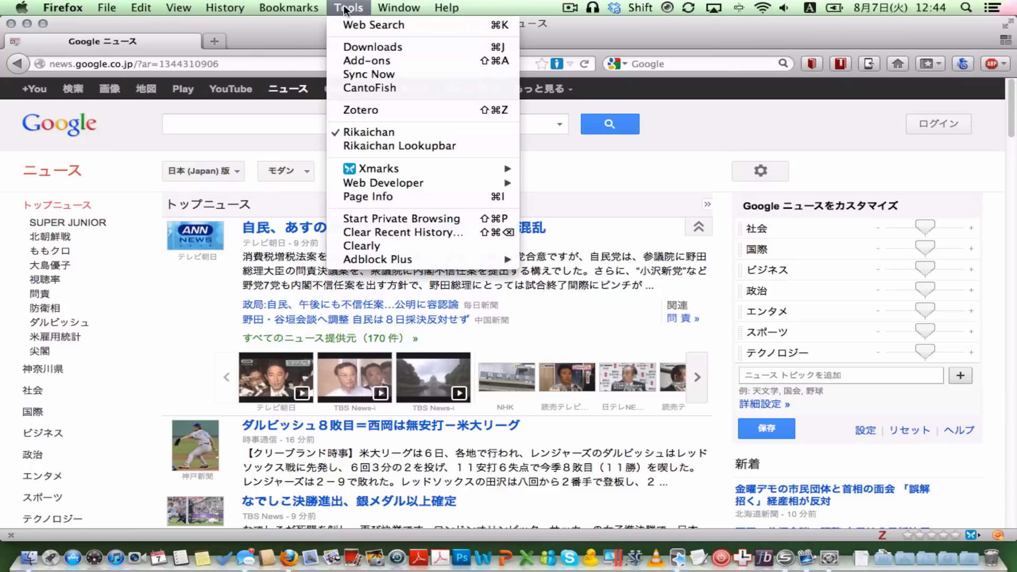
{"action": "left_click", "coordinate": [373, 60]}
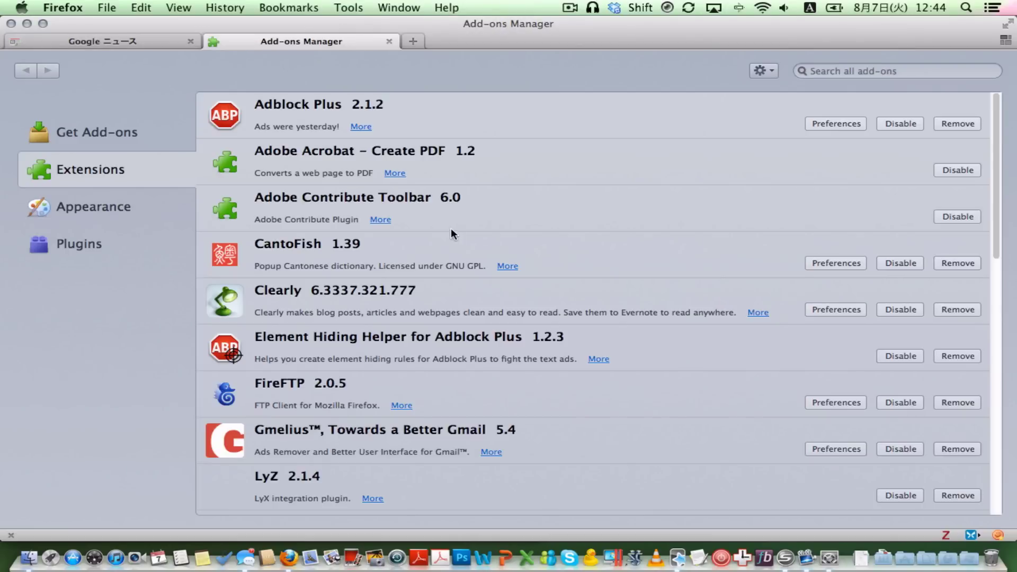
{"action": "scroll", "coordinate": [454, 229], "scroll_direction": "down", "scroll_amount": 10}
{"action": "scroll", "coordinate": [455, 234], "scroll_direction": "down", "scroll_amount": 3}
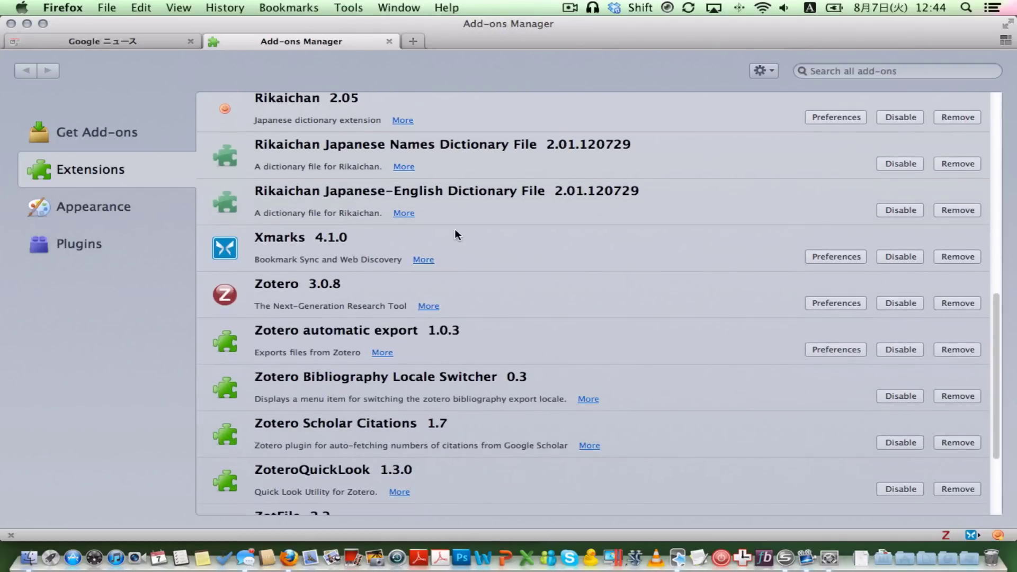
{"action": "scroll", "coordinate": [455, 233], "scroll_direction": "up", "scroll_amount": 3}
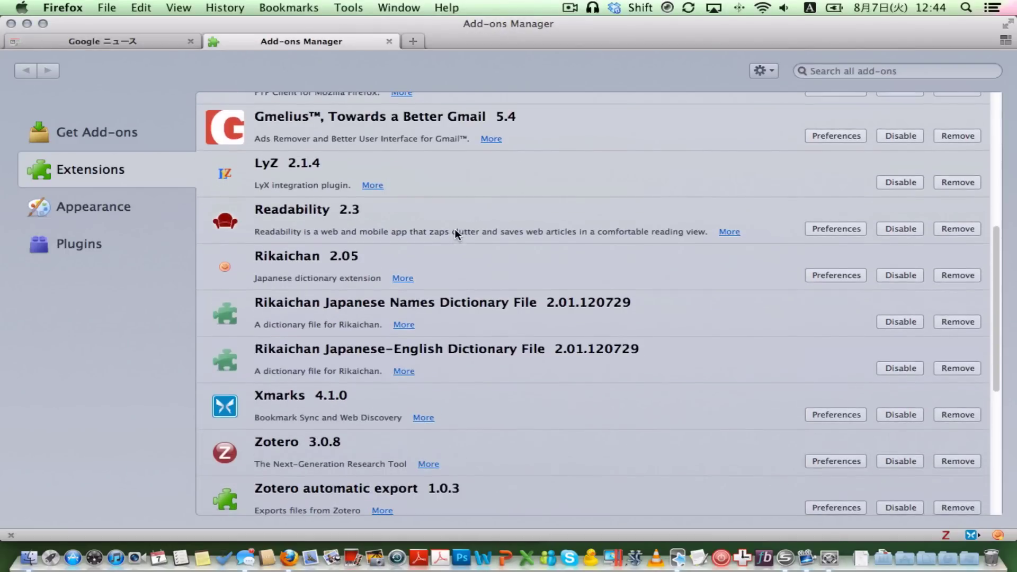
{"action": "left_click", "coordinate": [518, 264]}
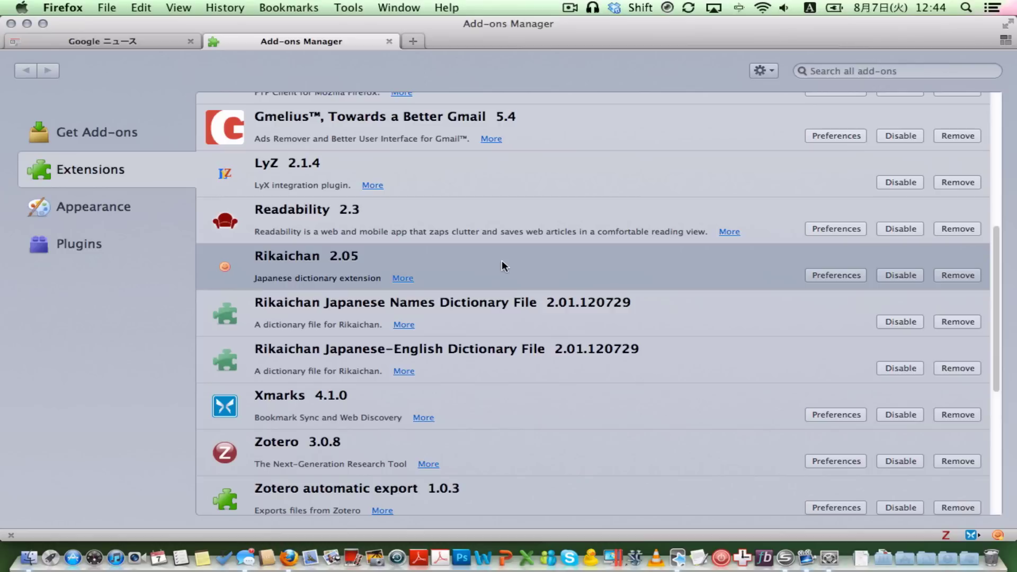
{"action": "left_click", "coordinate": [823, 276]}
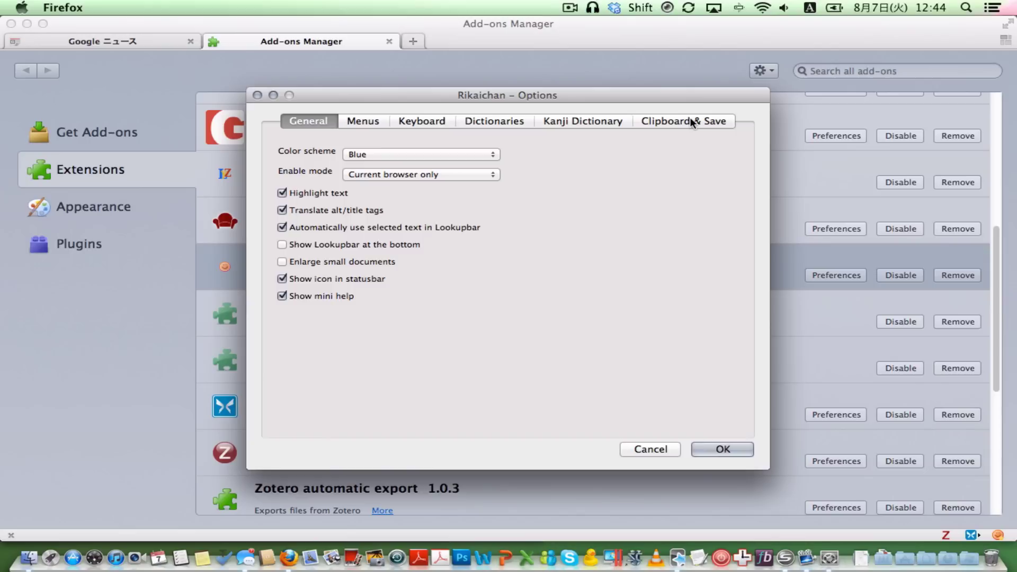
{"action": "left_click", "coordinate": [702, 124]}
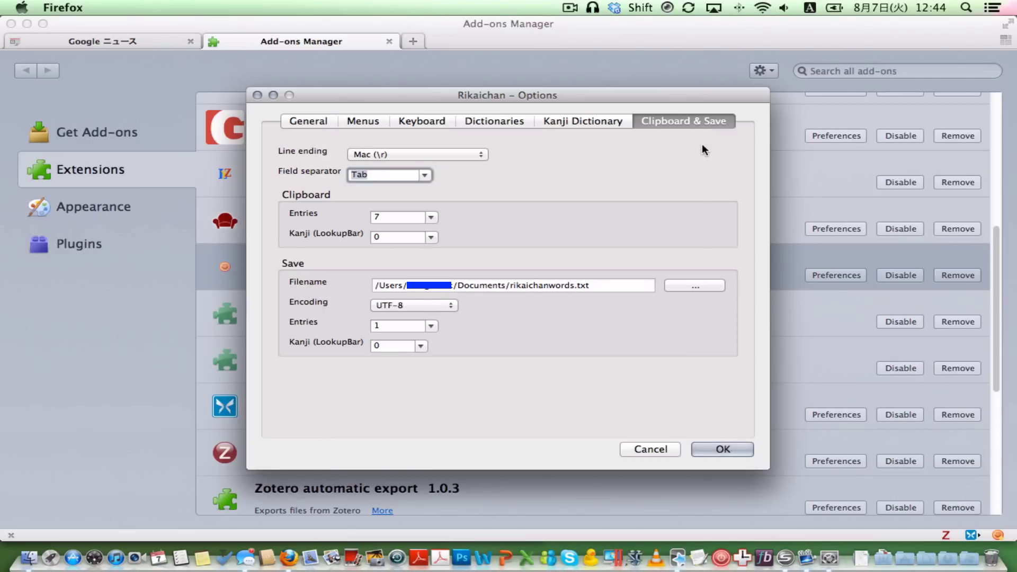
{"action": "left_click", "coordinate": [311, 151]}
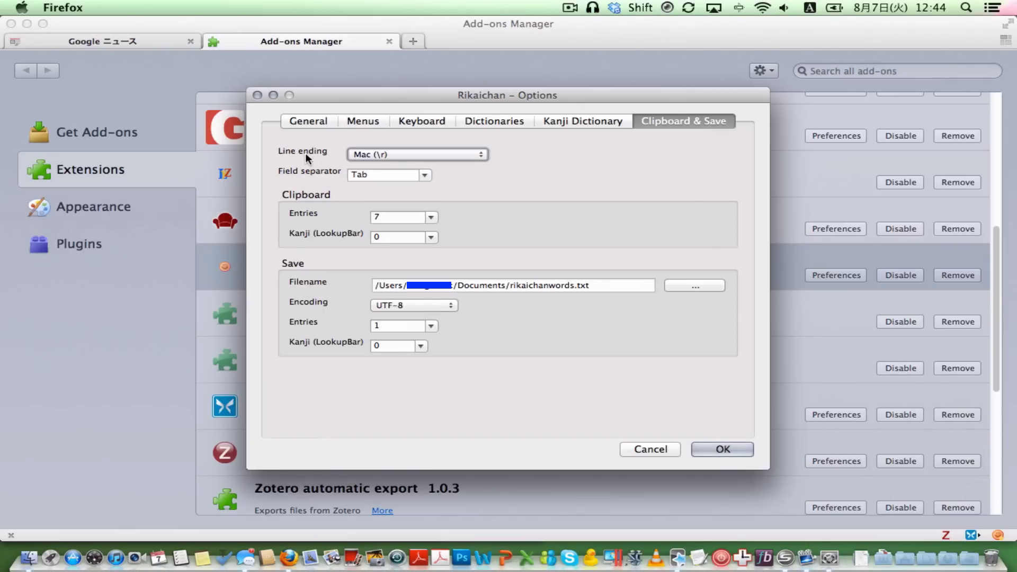
{"action": "left_click", "coordinate": [428, 153]}
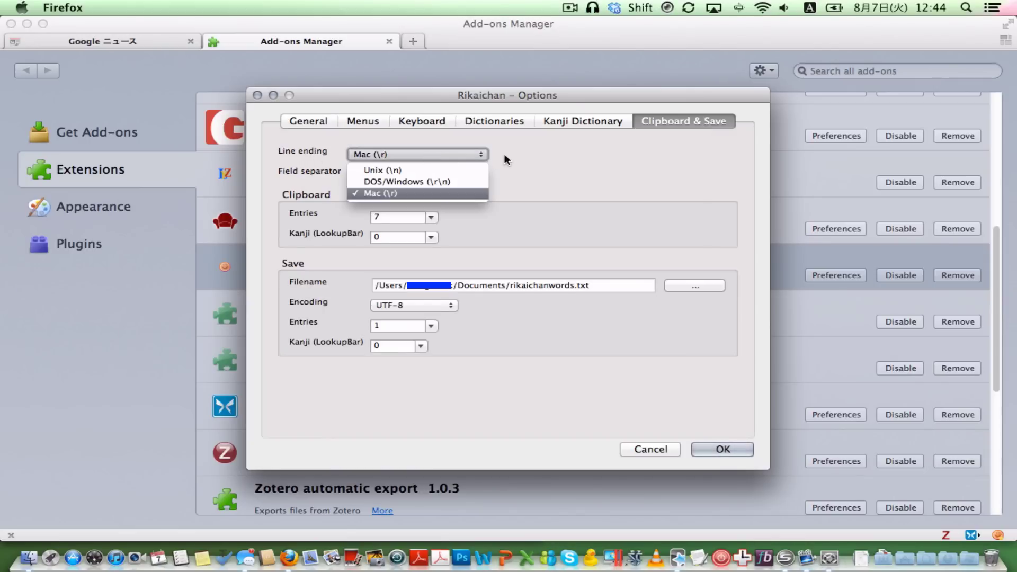
{"action": "left_click", "coordinate": [438, 194]}
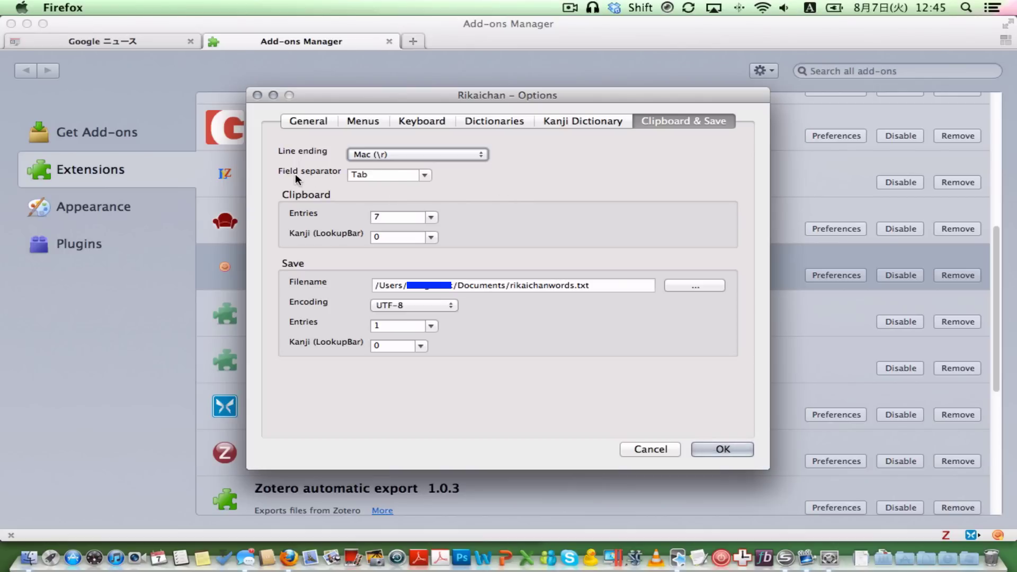
{"action": "key", "text": "Tab"}
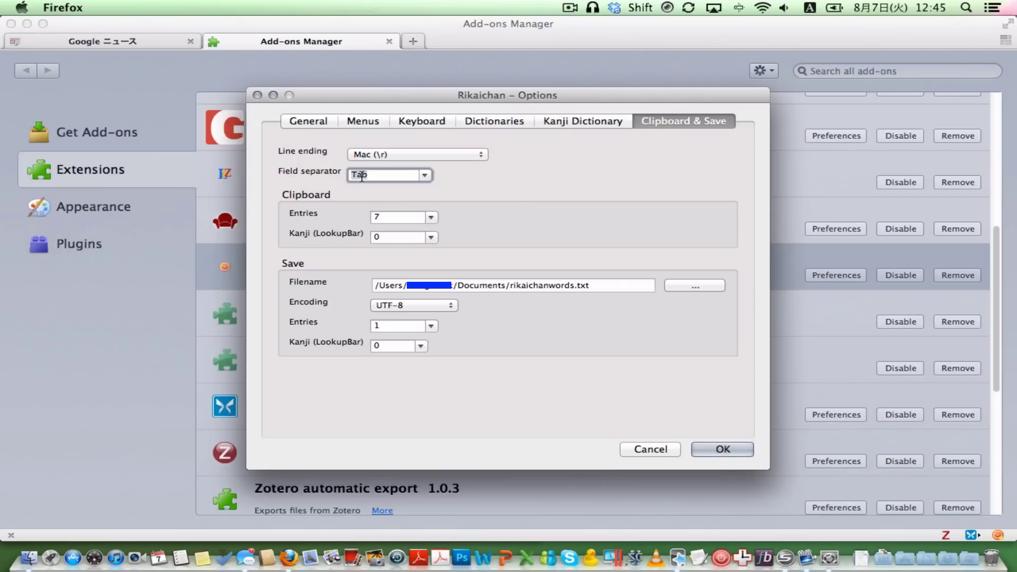
{"action": "left_click", "coordinate": [301, 280]}
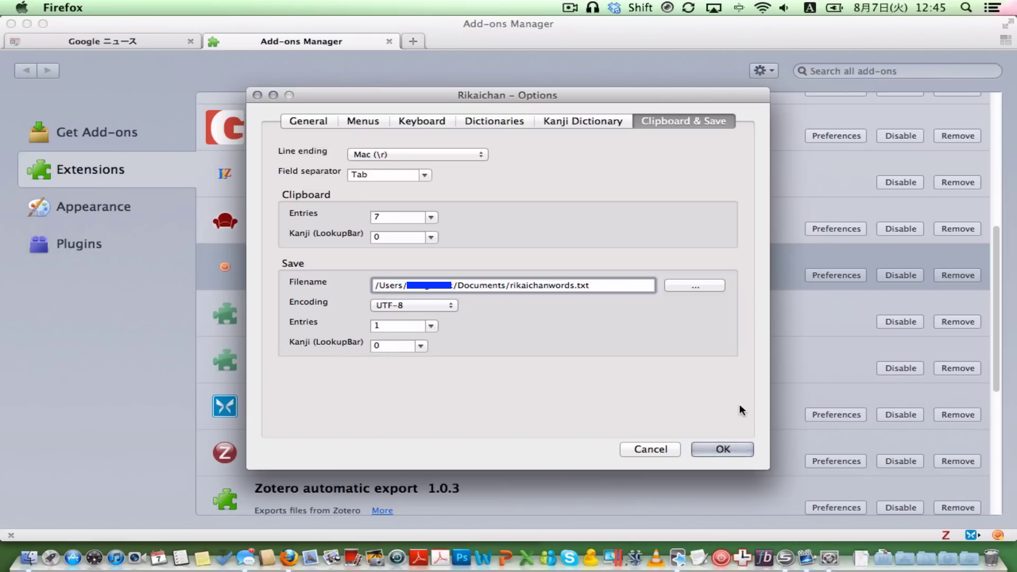
{"action": "left_click", "coordinate": [722, 450]}
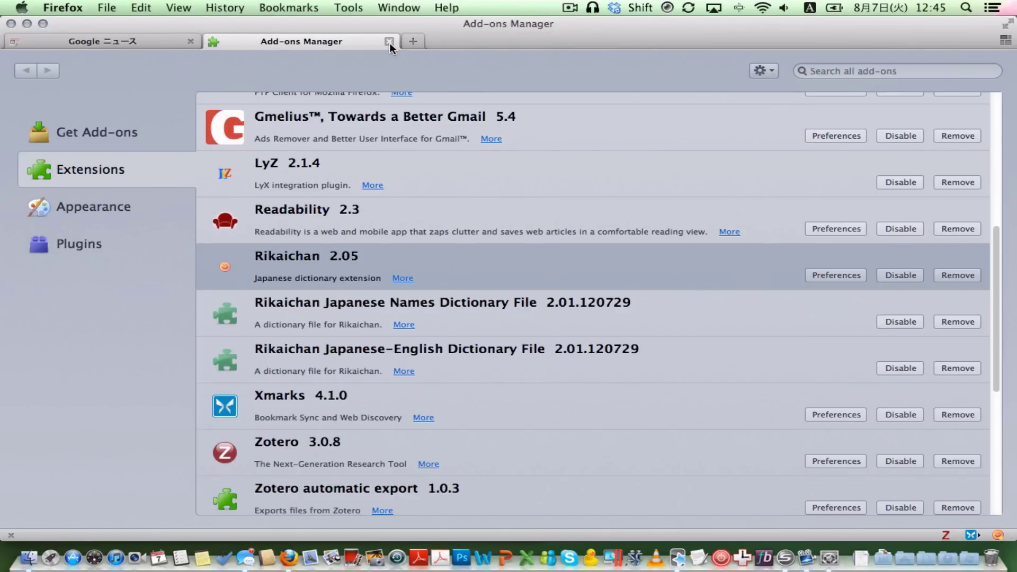
Open the extension's preferences at its Clipboard/Save options.
{"action": "scroll", "coordinate": [475, 174], "scroll_direction": "down", "scroll_amount": 5}
{"action": "scroll", "coordinate": [474, 177], "scroll_direction": "up", "scroll_amount": 2}
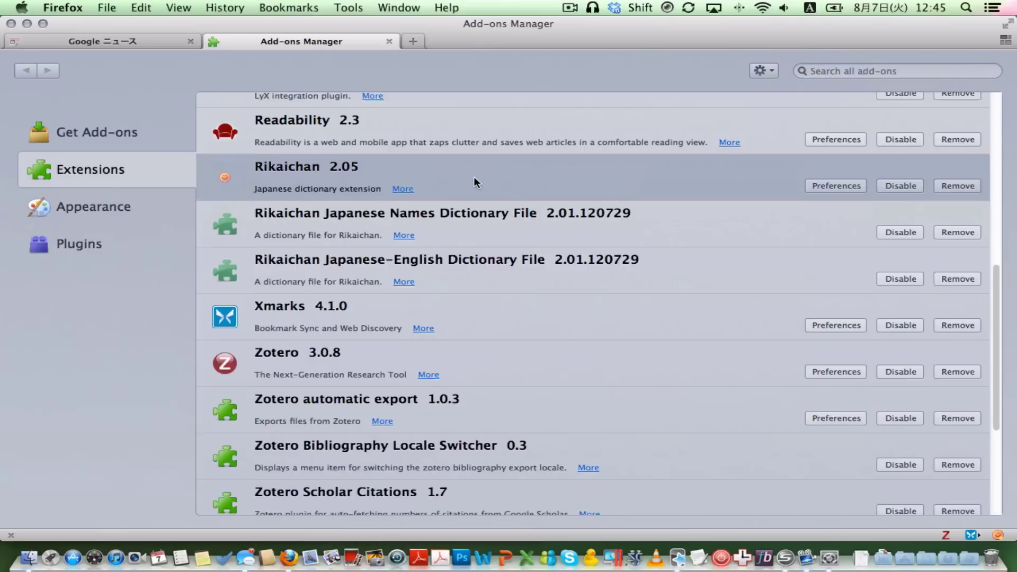
{"action": "scroll", "coordinate": [474, 177], "scroll_direction": "down", "scroll_amount": 6}
{"action": "scroll", "coordinate": [475, 179], "scroll_direction": "up", "scroll_amount": 5}
{"action": "scroll", "coordinate": [475, 180], "scroll_direction": "up", "scroll_amount": 12}
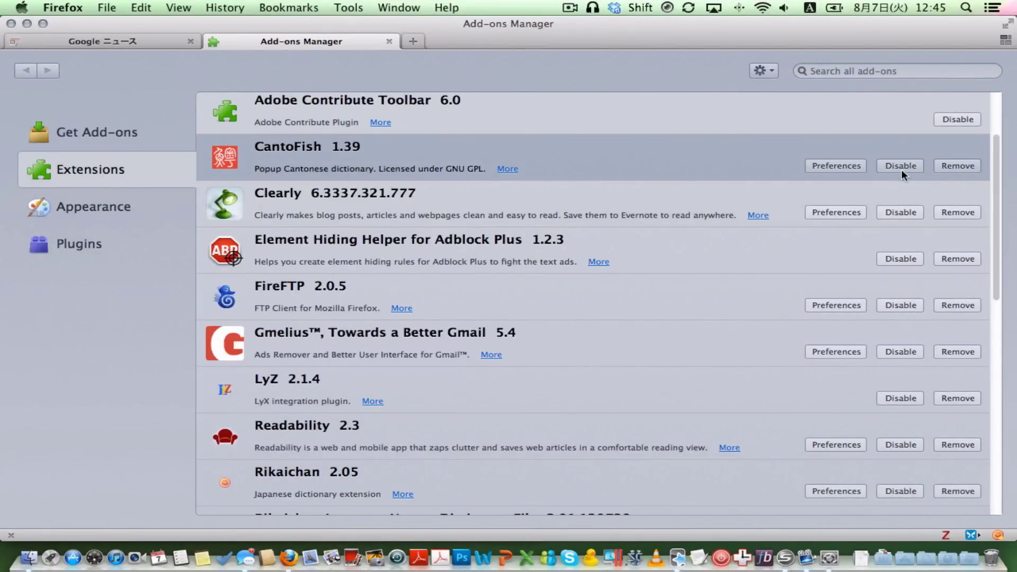
{"action": "left_click", "coordinate": [849, 167]}
{"action": "left_click", "coordinate": [612, 176]}
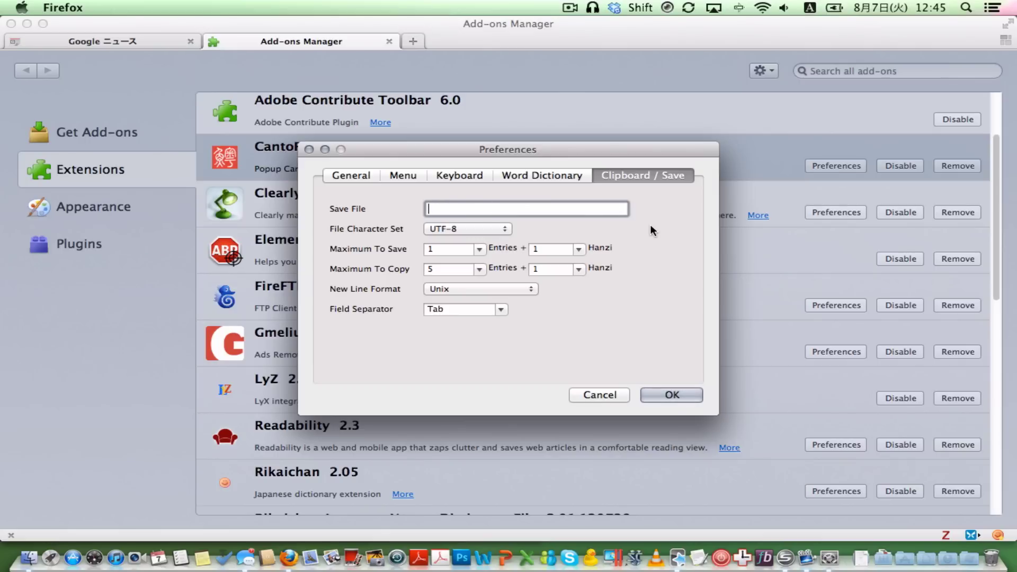
Set saved and copied Hanzi entries to 0, Mac line endings and Tab separator, then apply.
{"action": "left_click", "coordinate": [578, 248]}
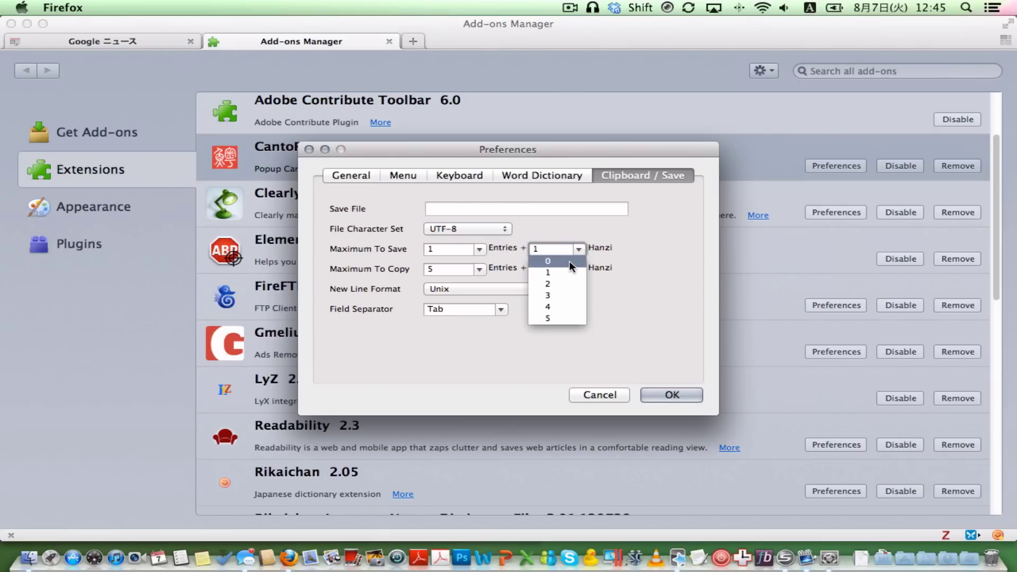
{"action": "left_click", "coordinate": [569, 261]}
{"action": "left_click", "coordinate": [578, 269]}
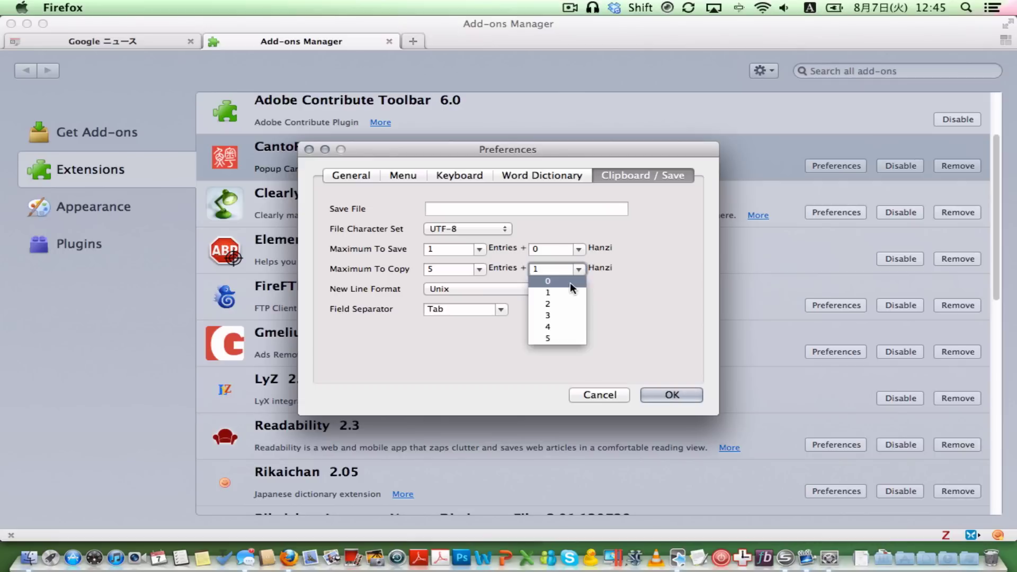
{"action": "left_click", "coordinate": [569, 281]}
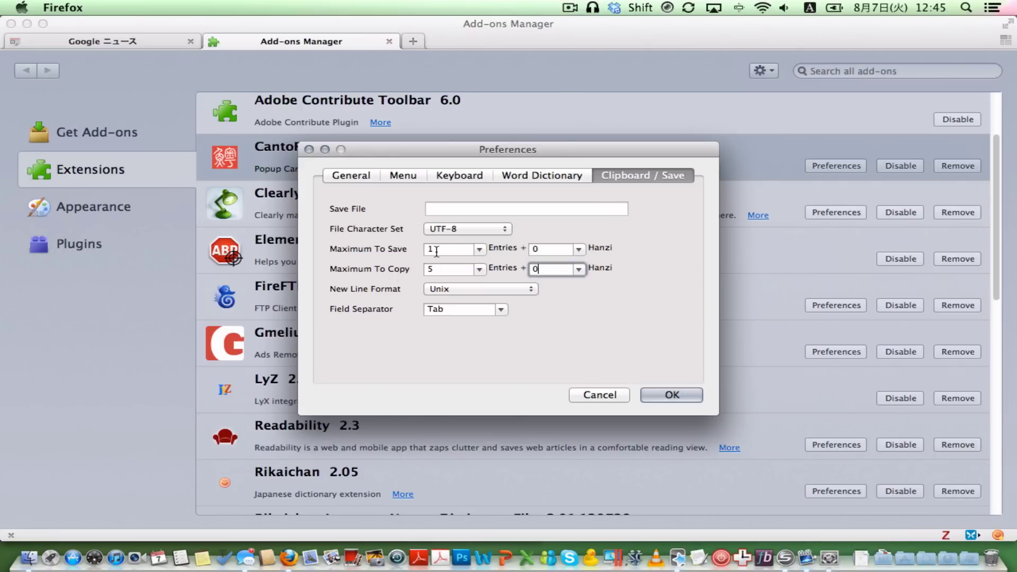
{"action": "left_click", "coordinate": [503, 289]}
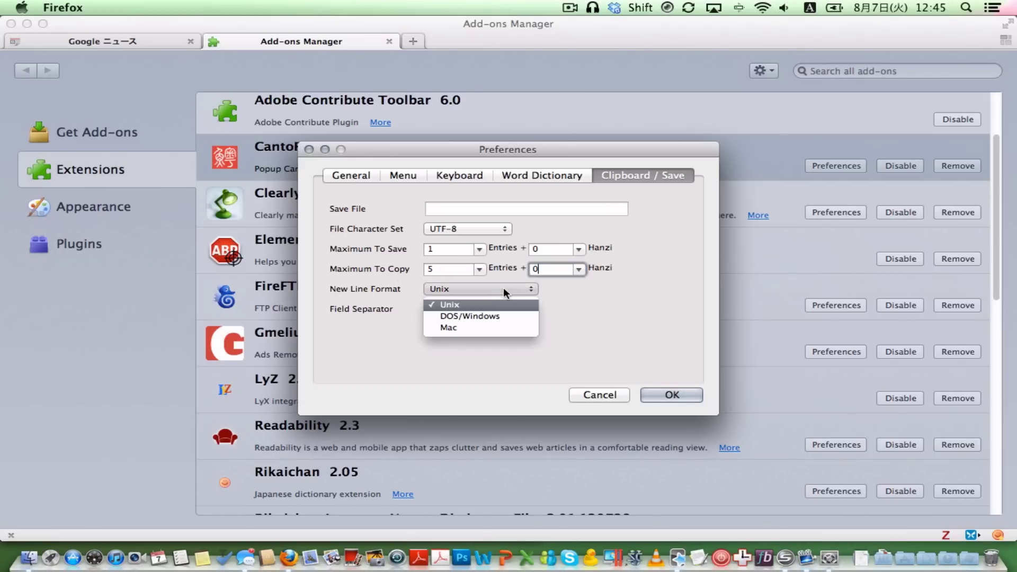
{"action": "left_click", "coordinate": [487, 327]}
{"action": "left_click", "coordinate": [465, 312]}
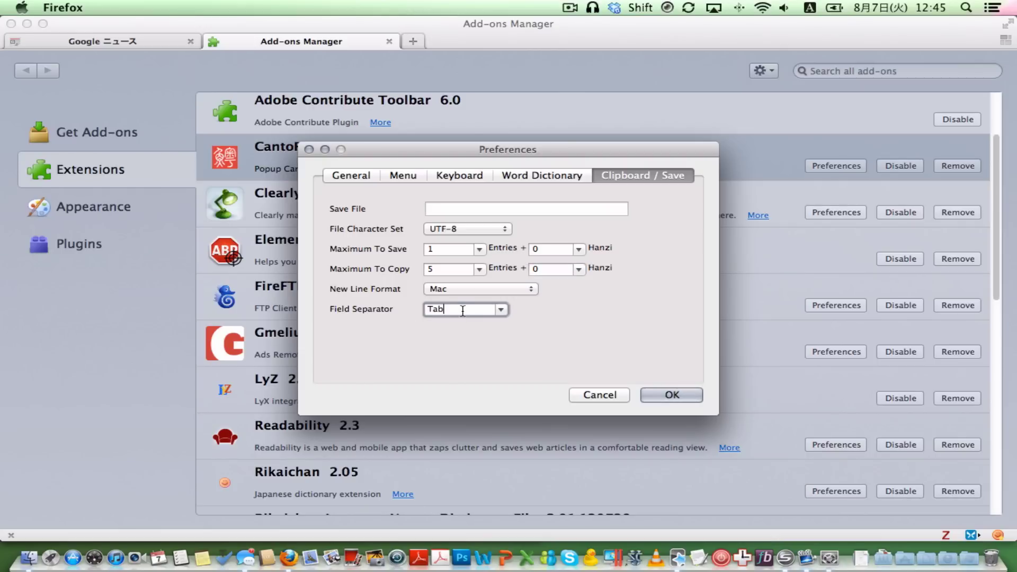
{"action": "left_click", "coordinate": [550, 209]}
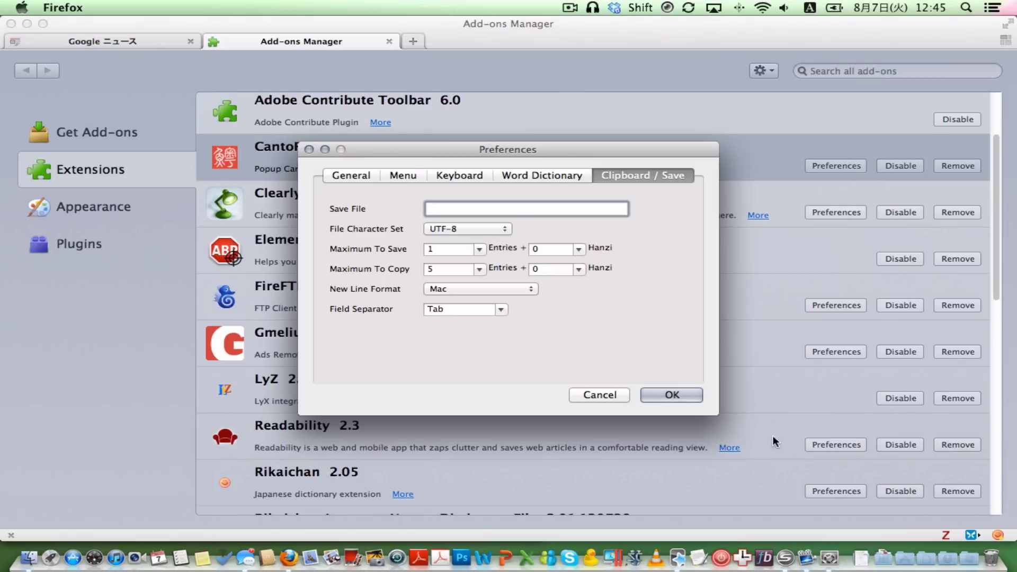
{"action": "left_click", "coordinate": [672, 394]}
Close the Add-ons Manager tab to return to the Google News page.
{"action": "scroll", "coordinate": [667, 392], "scroll_direction": "down", "scroll_amount": 2}
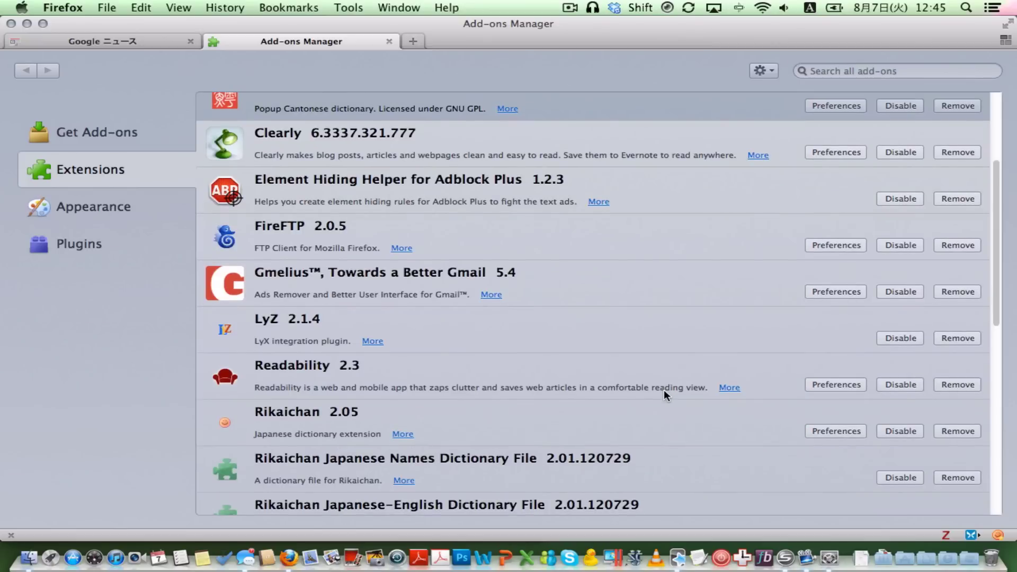
{"action": "scroll", "coordinate": [647, 376], "scroll_direction": "up", "scroll_amount": 3}
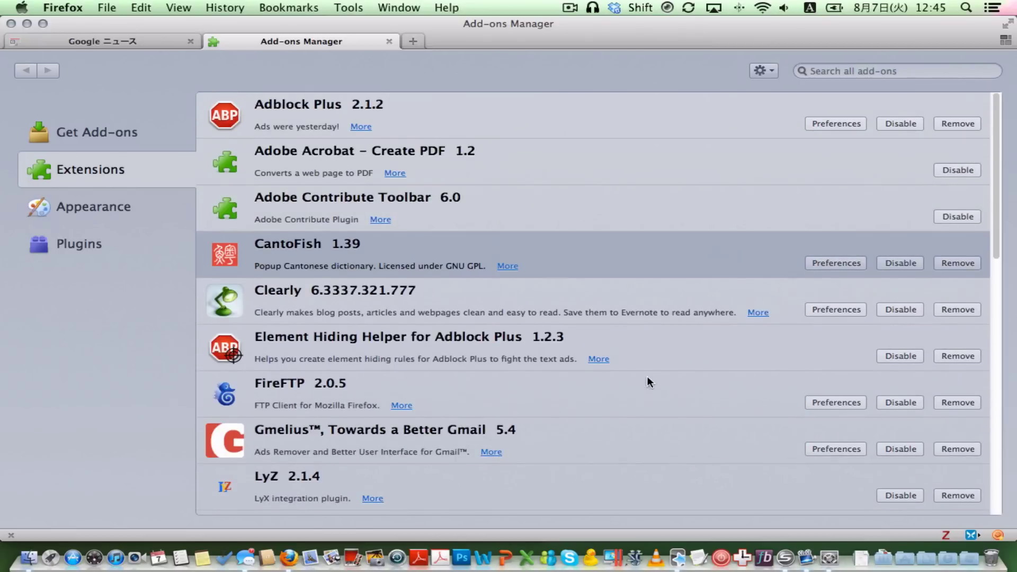
{"action": "scroll", "coordinate": [647, 376], "scroll_direction": "down", "scroll_amount": 6}
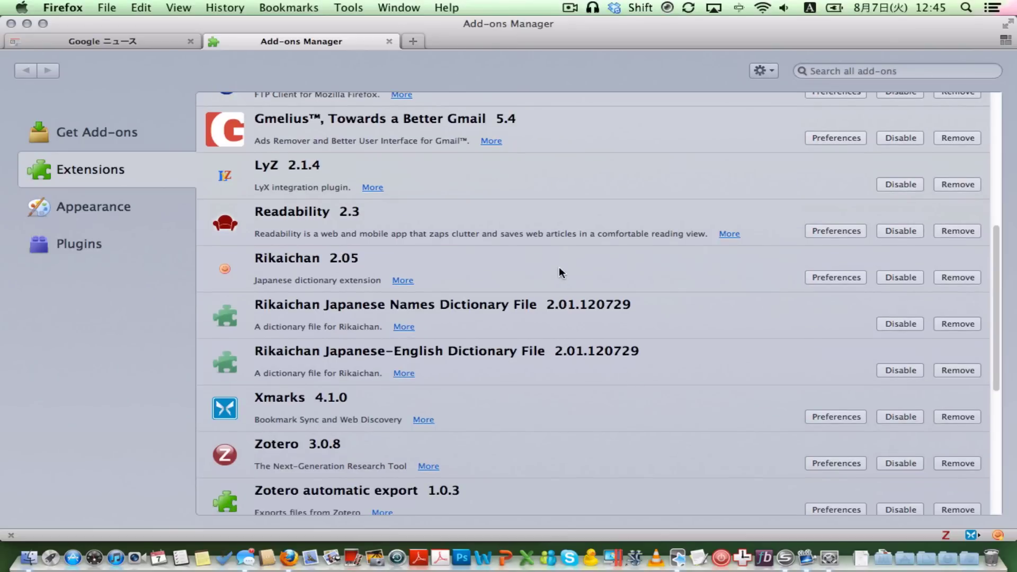
{"action": "left_click", "coordinate": [558, 264]}
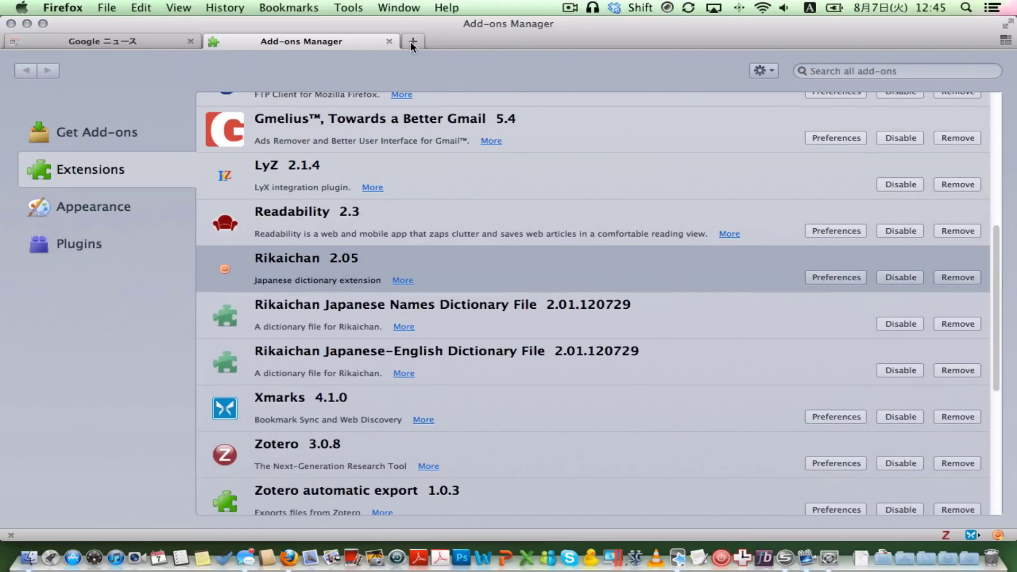
{"action": "left_click", "coordinate": [389, 42]}
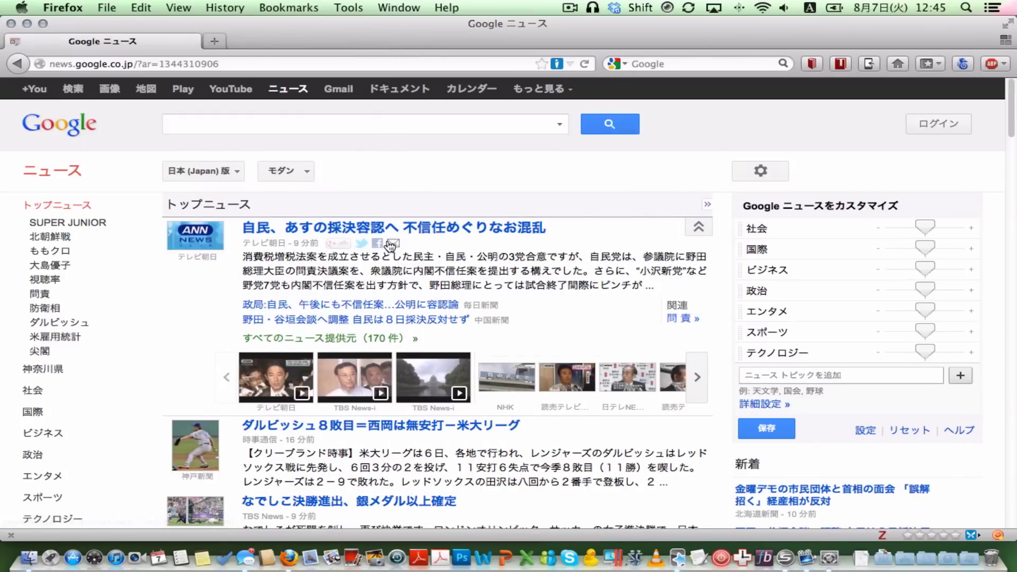
{"action": "mouse_move", "coordinate": [359, 231]}
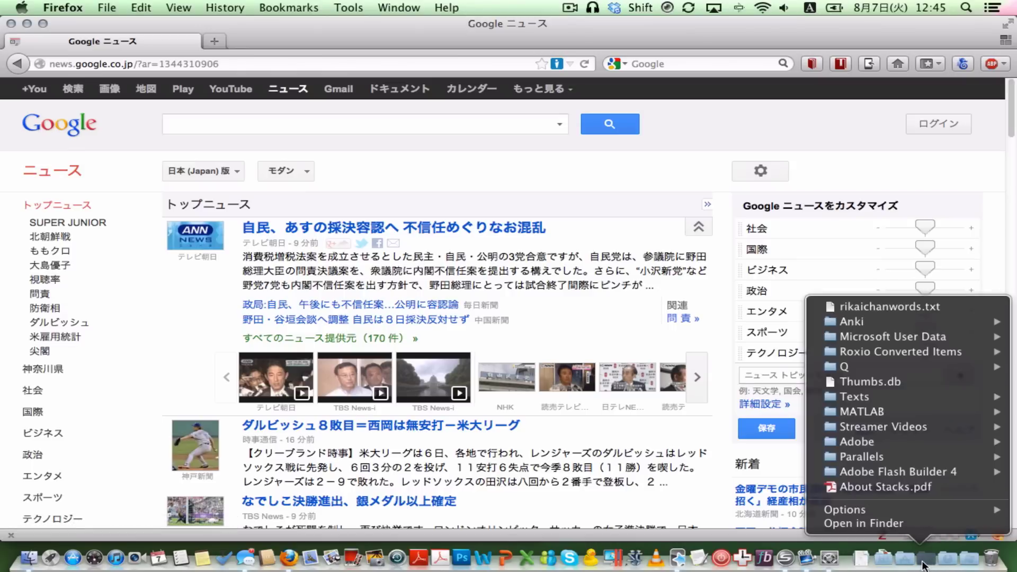
Open rikaichanwords.txt, review entries down to 不信任 and 容認, then close it.
{"action": "left_click", "coordinate": [919, 309]}
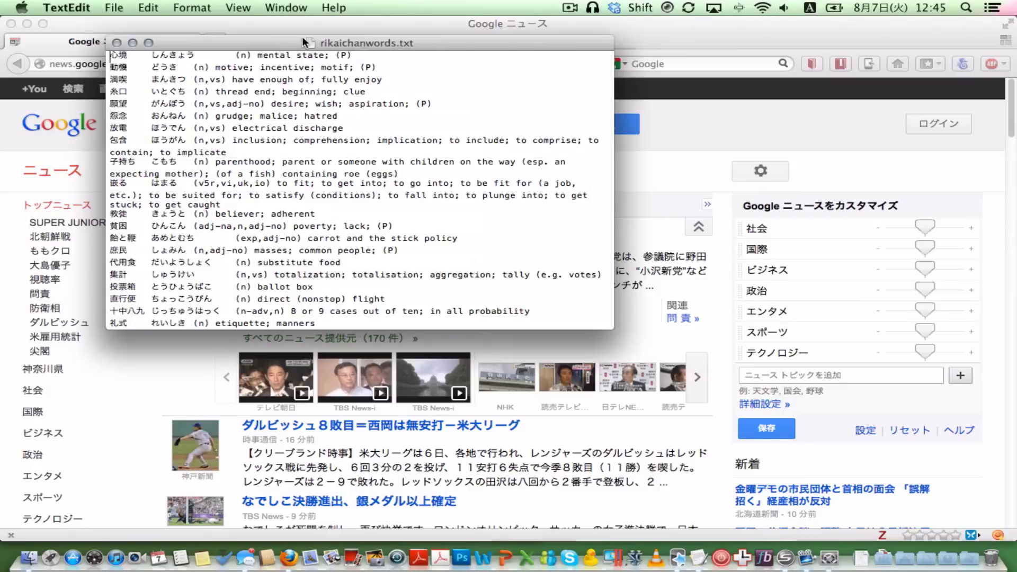
{"action": "left_click_drag", "start_coordinate": [303, 42], "coordinate": [581, 91]}
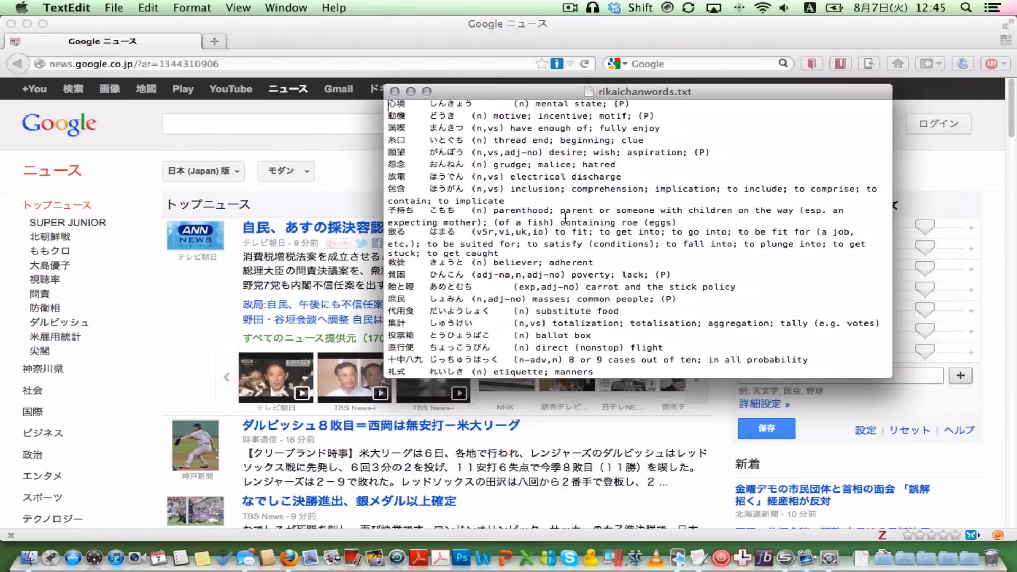
{"action": "scroll", "coordinate": [565, 217], "scroll_direction": "down", "scroll_amount": 5}
{"action": "left_click", "coordinate": [622, 213]}
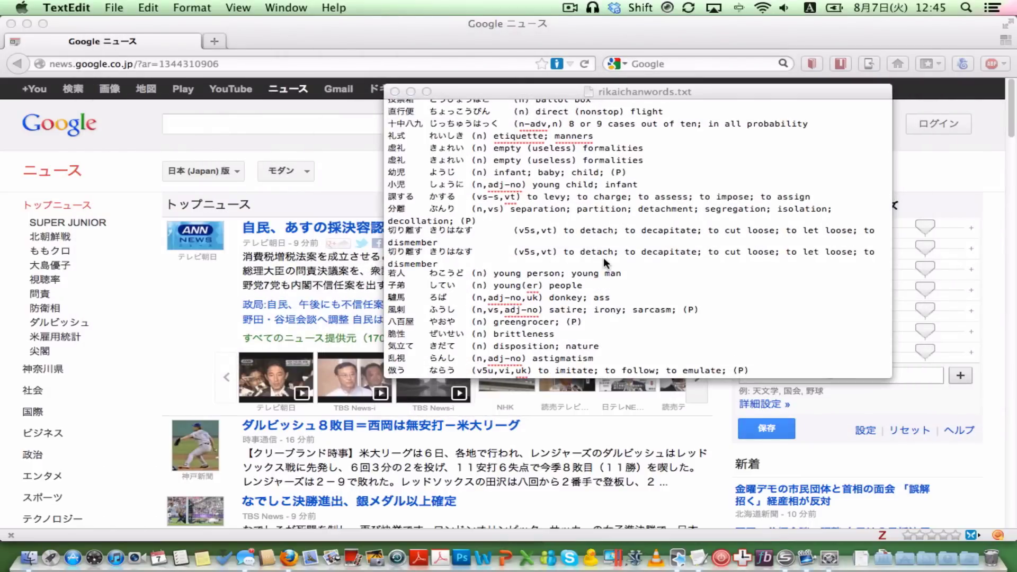
{"action": "scroll", "coordinate": [603, 257], "scroll_direction": "down", "scroll_amount": 10}
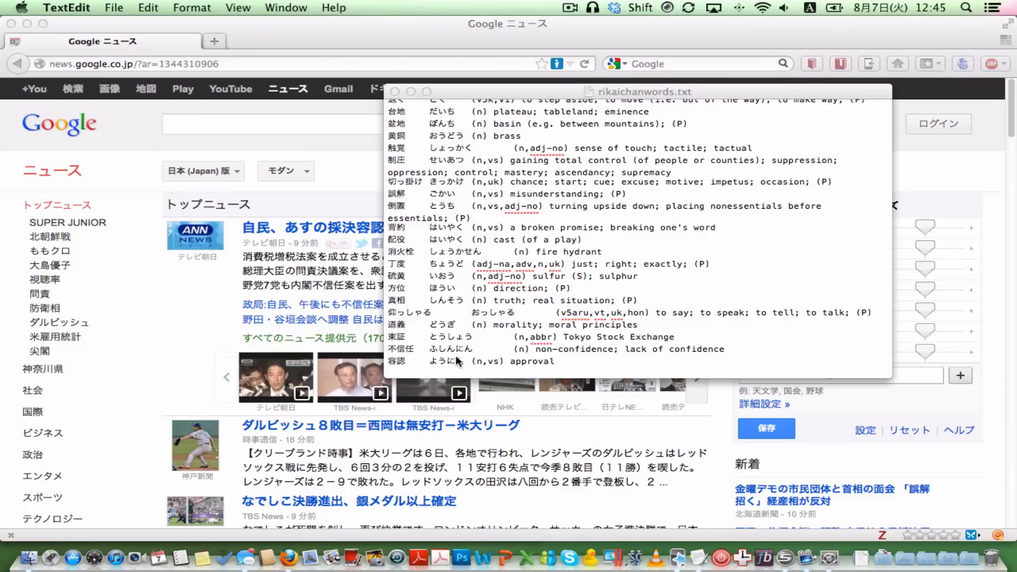
{"action": "scroll", "coordinate": [455, 360], "scroll_direction": "up", "scroll_amount": 5}
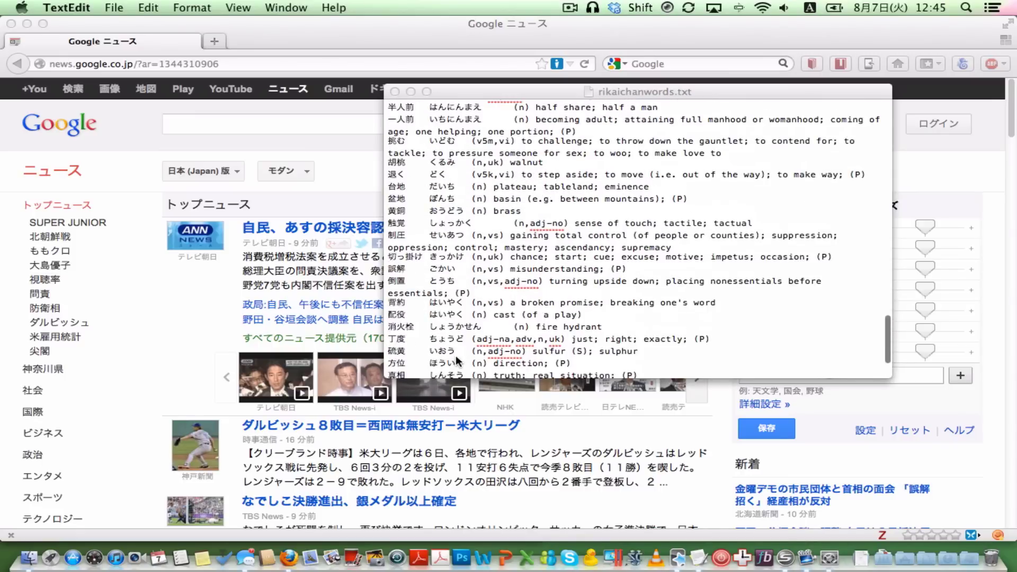
{"action": "scroll", "coordinate": [456, 360], "scroll_direction": "up", "scroll_amount": 8}
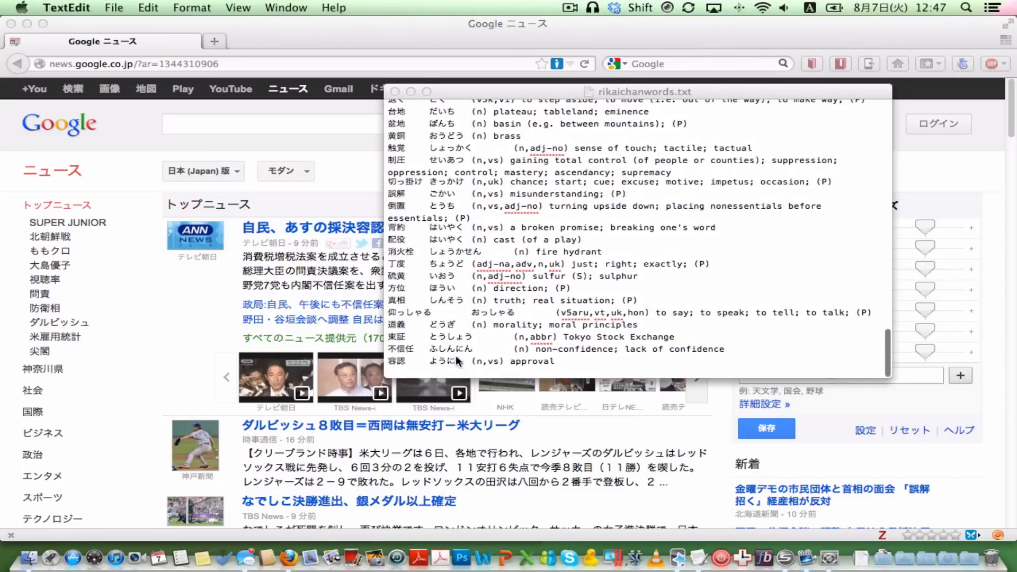
{"action": "scroll", "coordinate": [408, 363], "scroll_direction": "down", "scroll_amount": 2}
{"action": "left_click", "coordinate": [395, 92]}
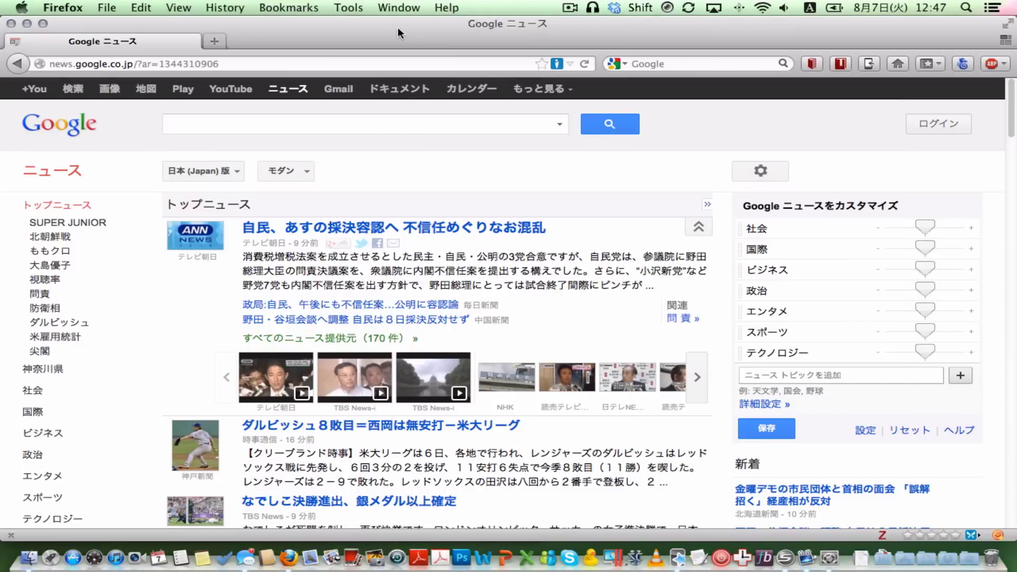
Save the ダル popup entry from the Darvish headline with S.
{"action": "right_click", "coordinate": [193, 329]}
{"action": "left_click", "coordinate": [216, 385]}
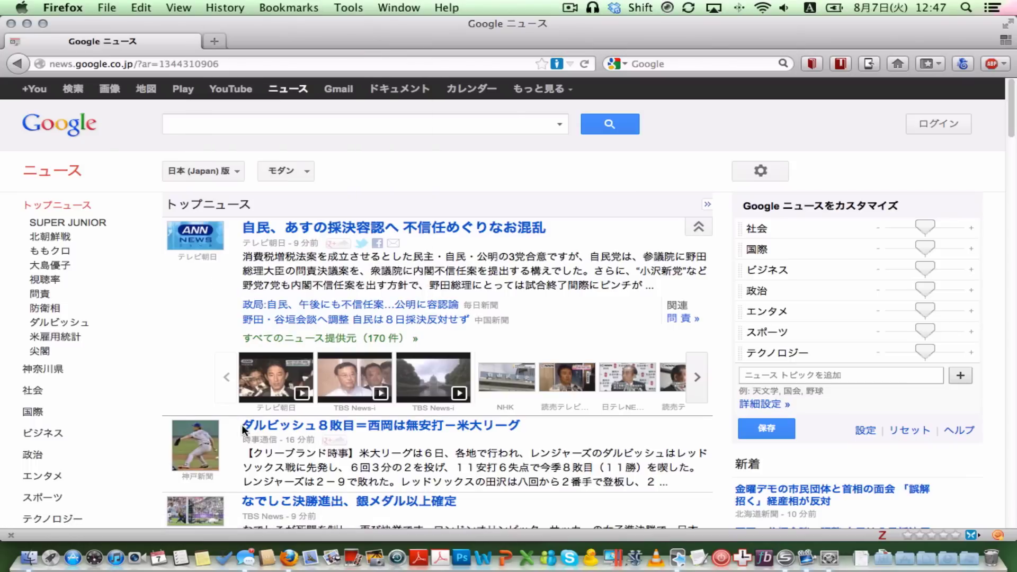
{"action": "mouse_move", "coordinate": [245, 430]}
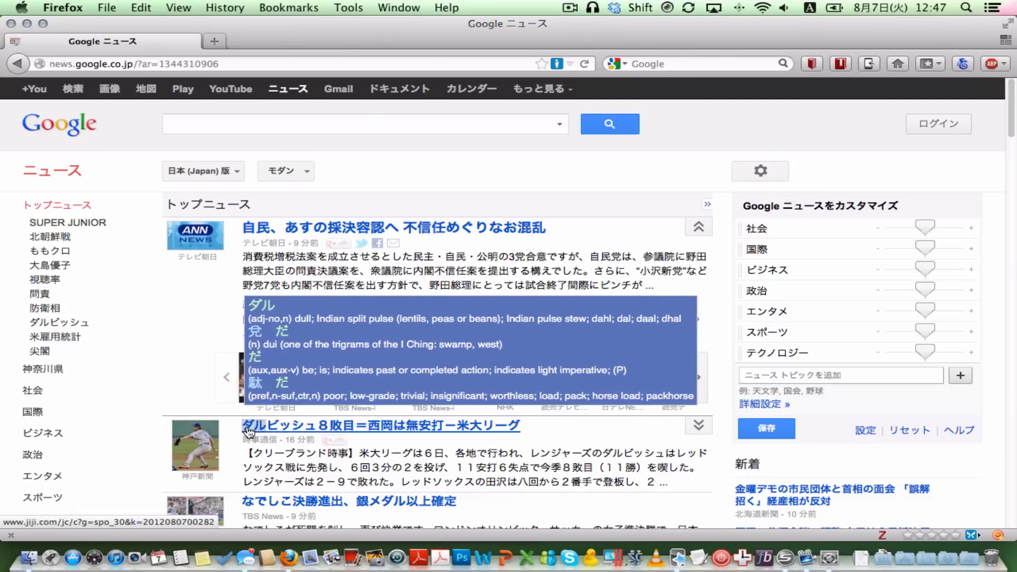
{"action": "key", "text": "s"}
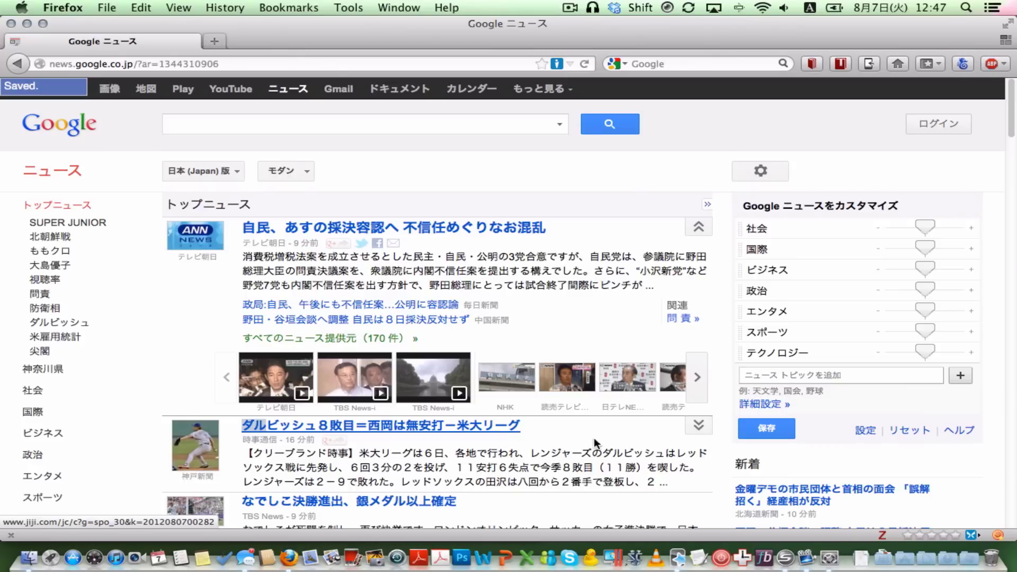
Open rikaichanwords.txt from the Documents stack and scroll to its end.
{"action": "left_click", "coordinate": [921, 561]}
{"action": "left_click", "coordinate": [884, 306]}
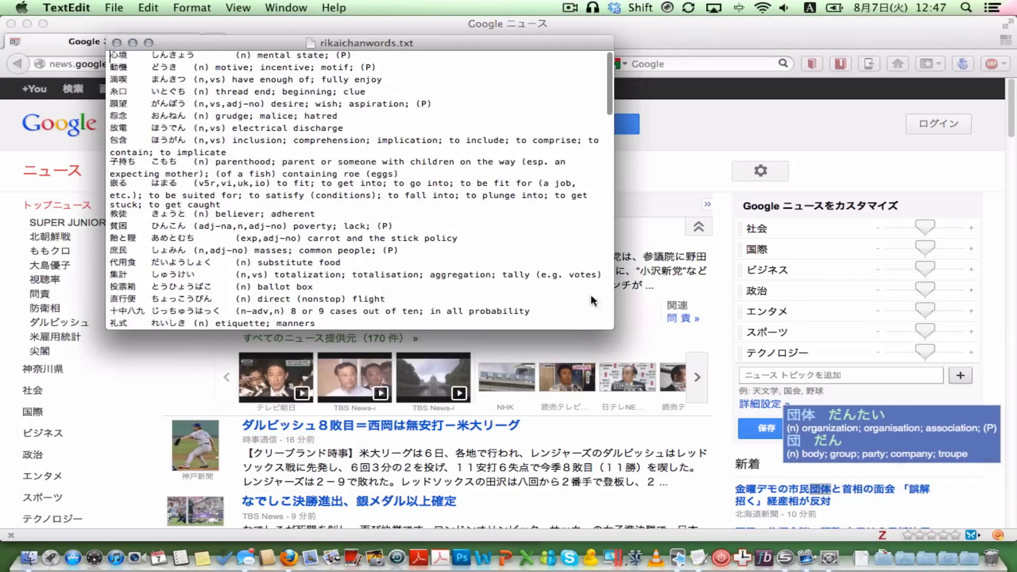
{"action": "scroll", "coordinate": [360, 211], "scroll_direction": "down", "scroll_amount": 20}
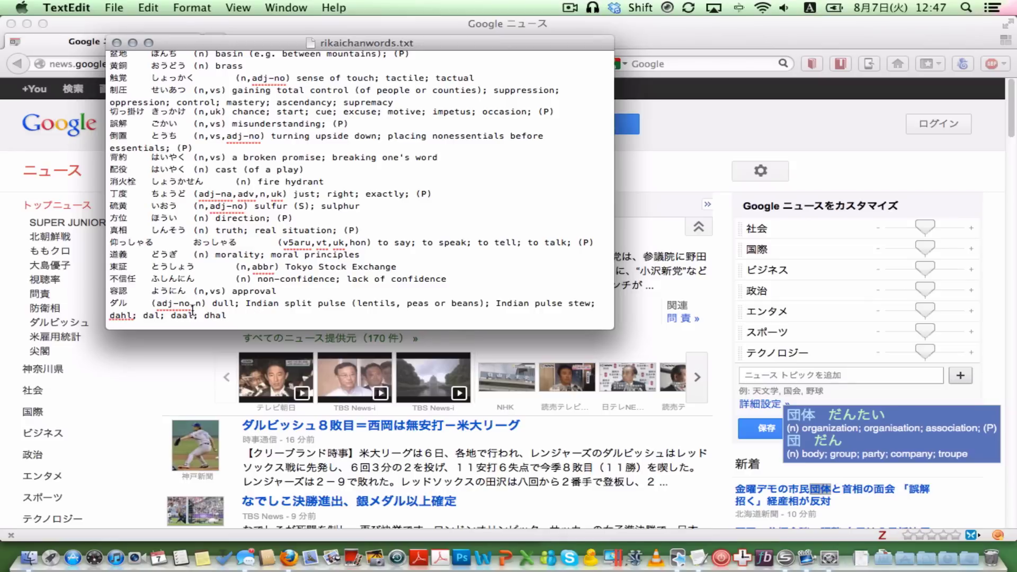
Paste ダル as the missing second column of the last entry, add a Tab, and save.
{"action": "double_click", "coordinate": [121, 306]}
{"action": "key", "text": "super+c"}
{"action": "key", "text": "Right"}
{"action": "key", "text": "super+v"}
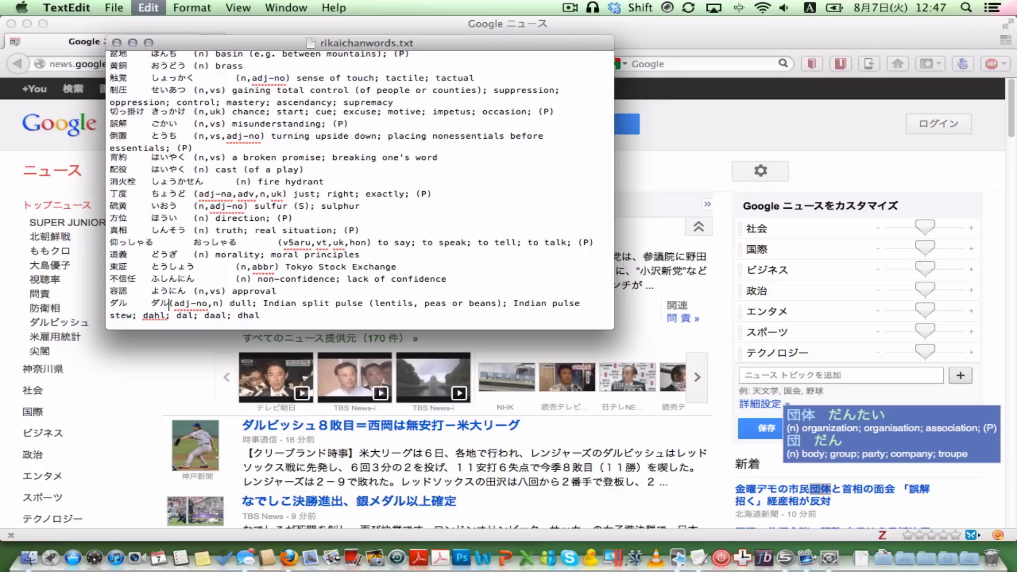
{"action": "key", "text": "Tab"}
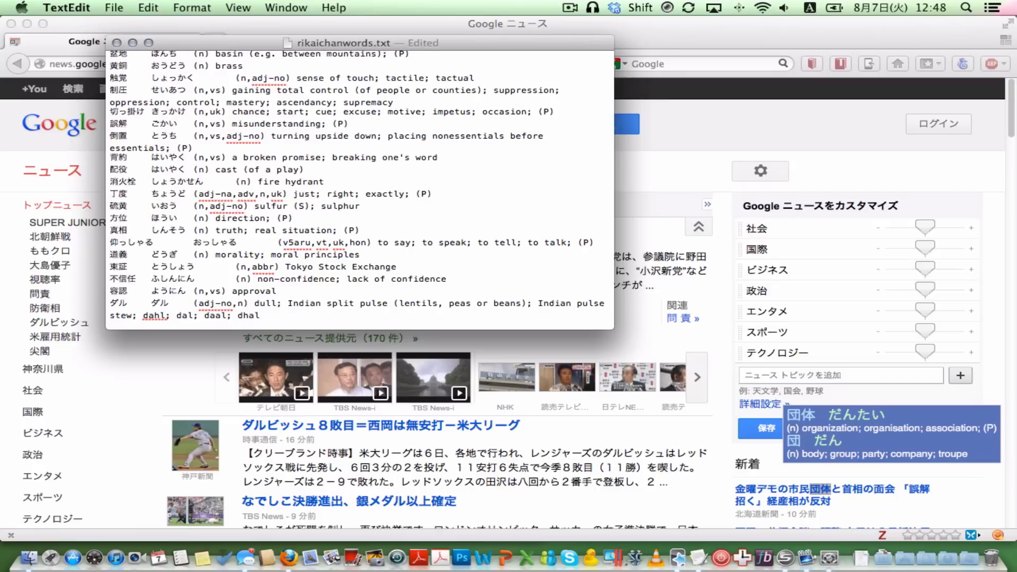
{"action": "key", "text": "super+s"}
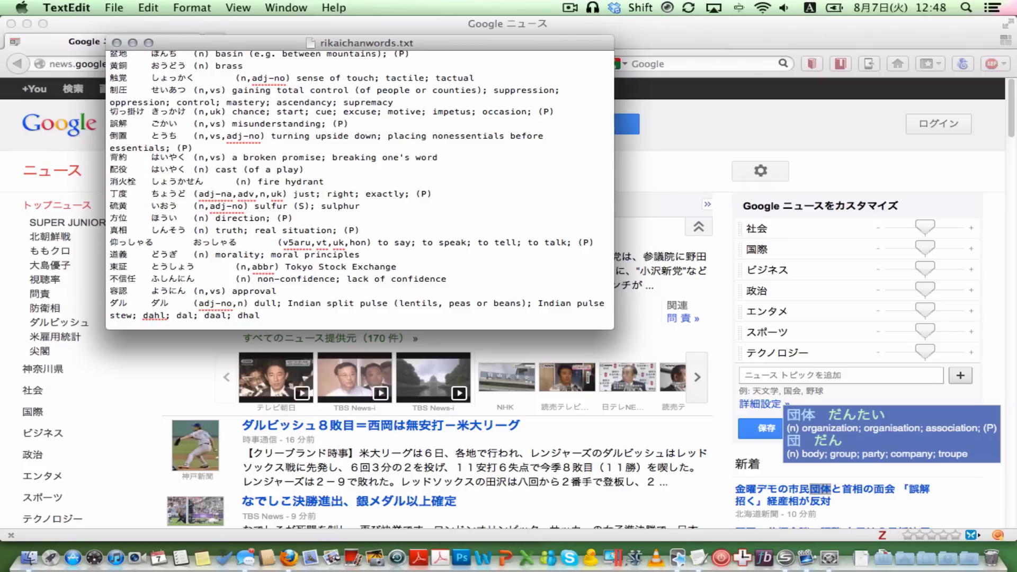
Delete the final ダル (dal) line, save rikaichanwords.txt, and quit TextEdit with Cmd+Q.
{"action": "scroll", "coordinate": [300, 225], "scroll_direction": "up", "scroll_amount": 8}
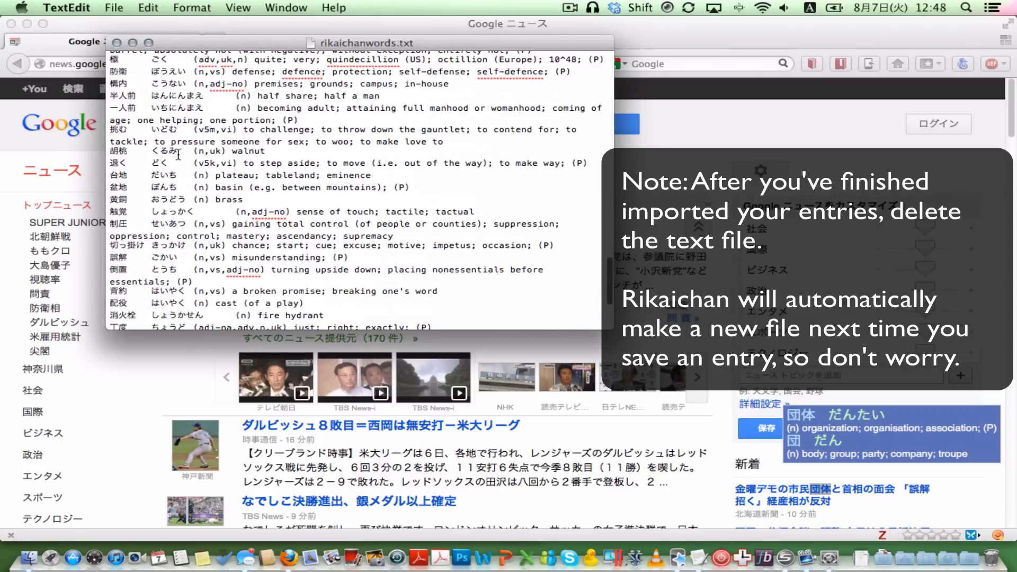
{"action": "scroll", "coordinate": [120, 142], "scroll_direction": "up", "scroll_amount": 5}
{"action": "scroll", "coordinate": [120, 142], "scroll_direction": "up", "scroll_amount": 15}
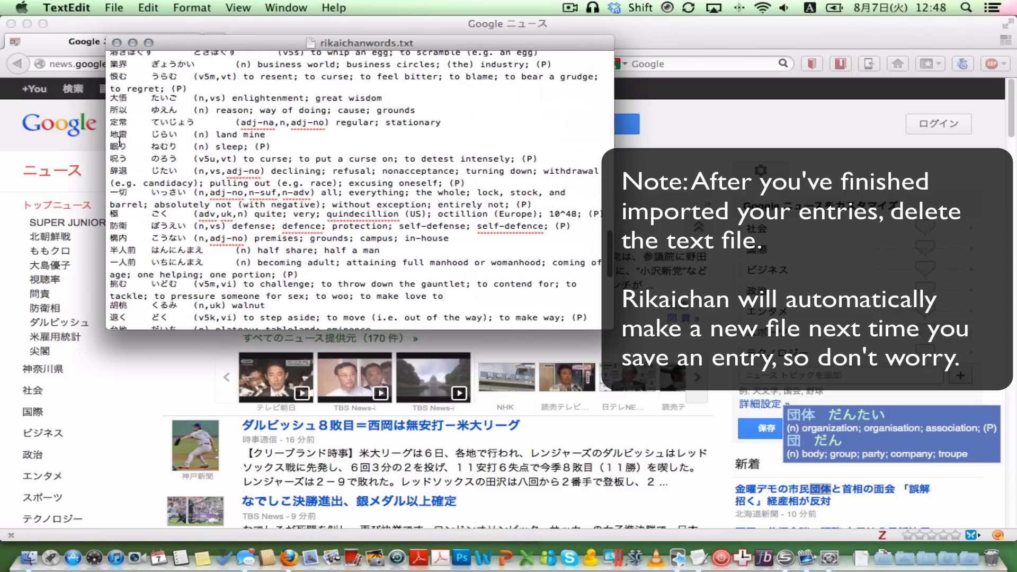
{"action": "scroll", "coordinate": [120, 142], "scroll_direction": "up", "scroll_amount": 15}
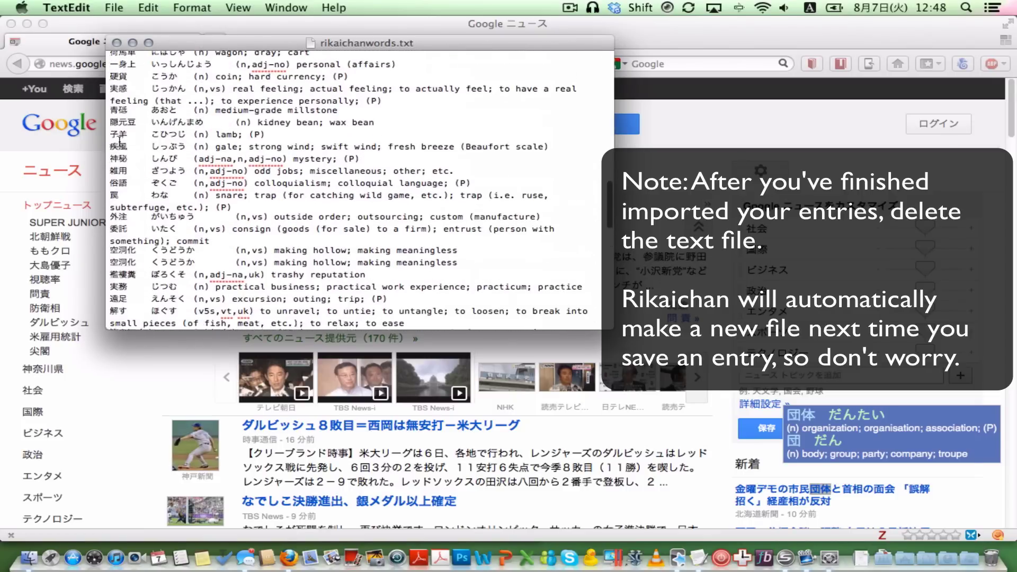
{"action": "scroll", "coordinate": [119, 142], "scroll_direction": "up", "scroll_amount": 15}
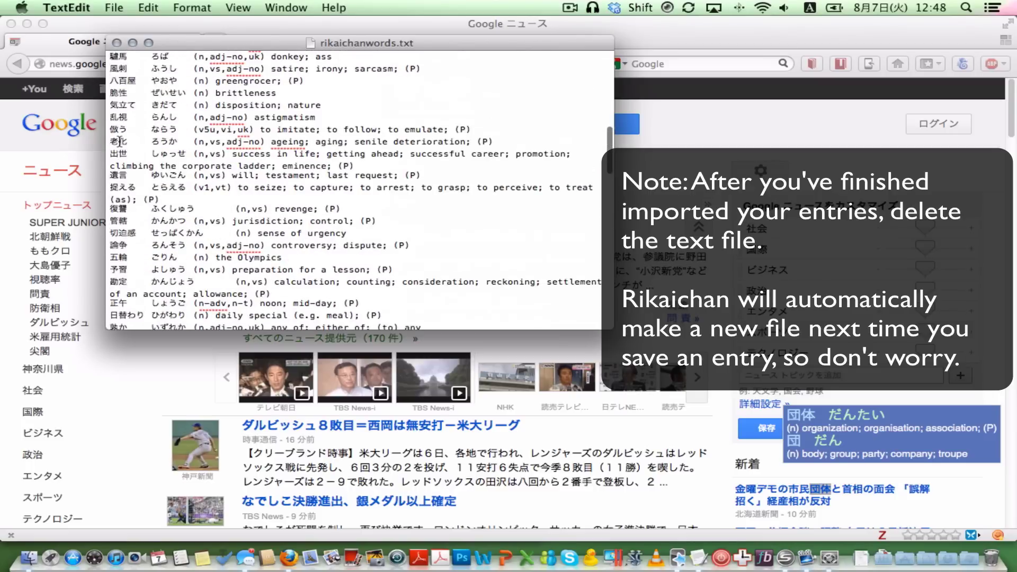
{"action": "scroll", "coordinate": [119, 141], "scroll_direction": "down", "scroll_amount": 20}
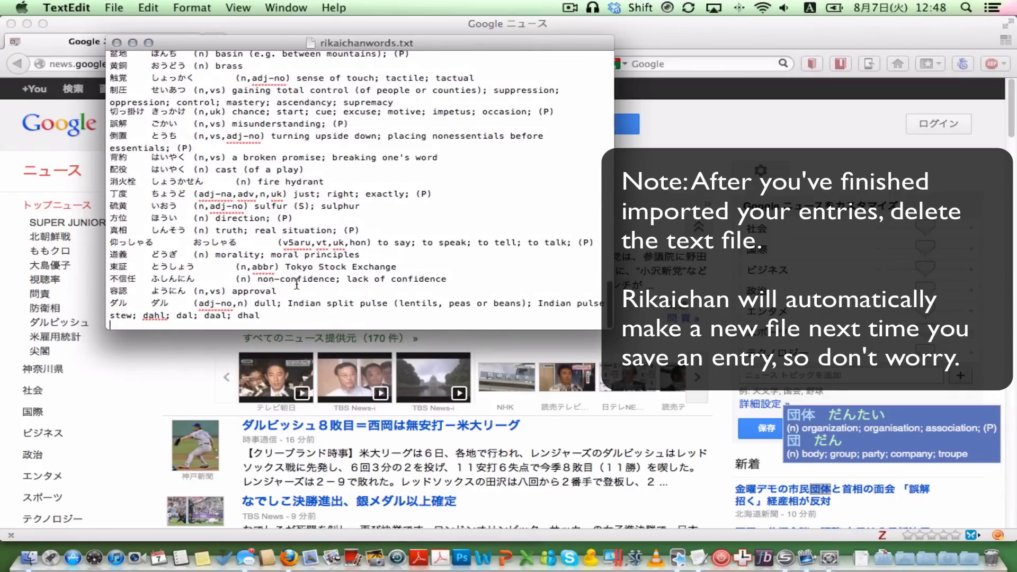
{"action": "left_click_drag", "start_coordinate": [284, 316], "coordinate": [73, 305]}
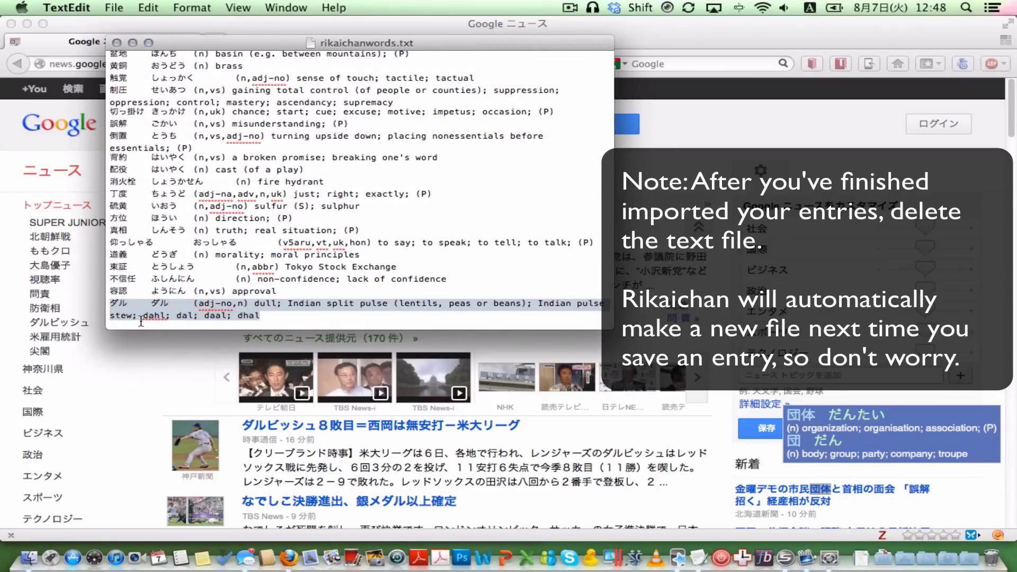
{"action": "key", "text": "BackSpace"}
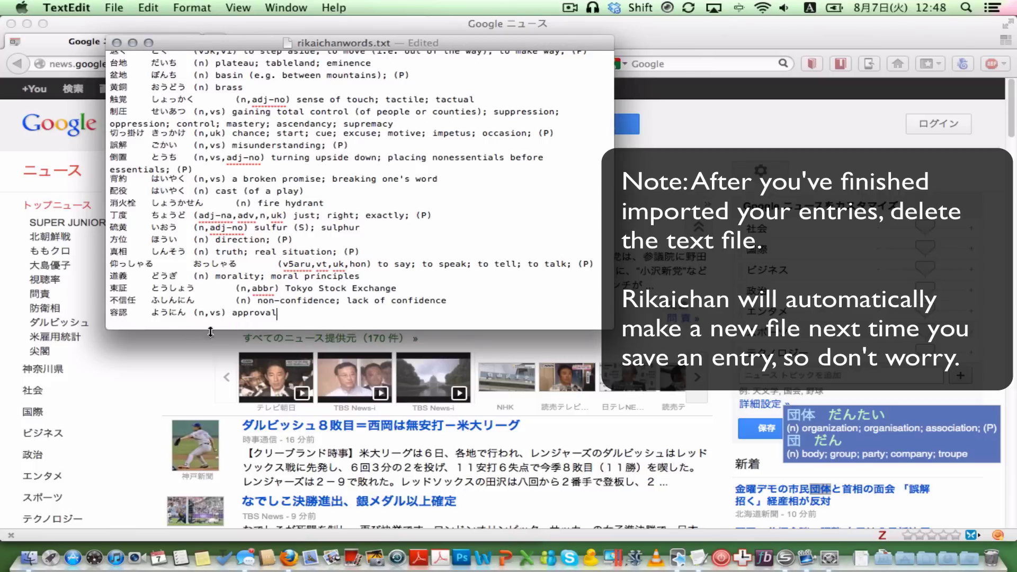
{"action": "key", "text": "super+s"}
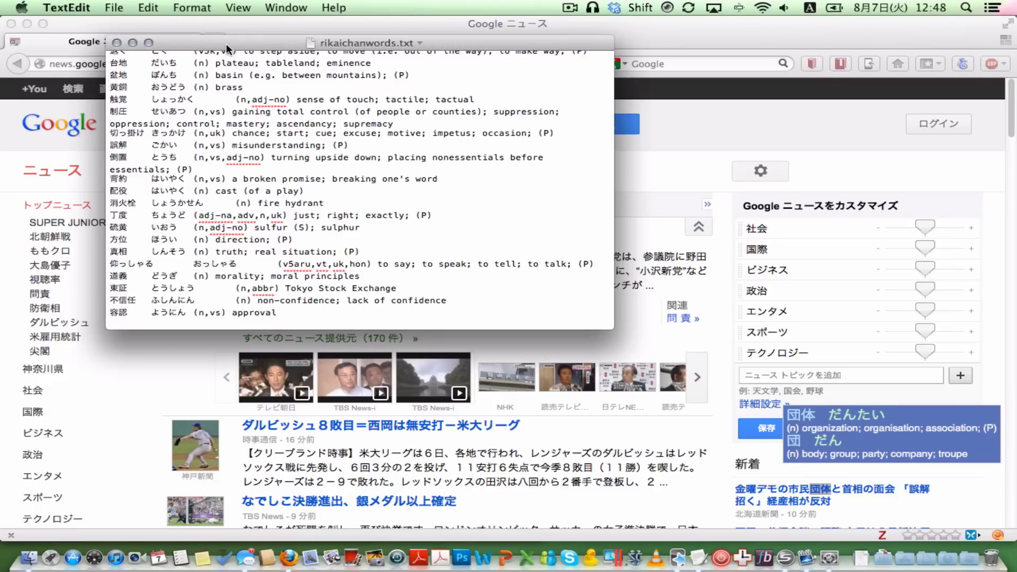
{"action": "key", "text": "super+q"}
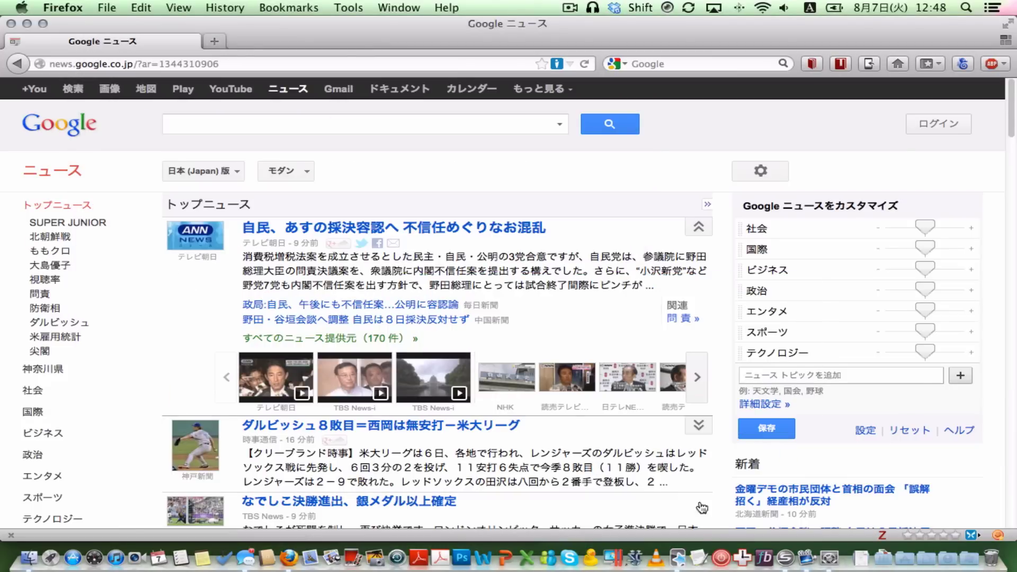
In Anki, start a File > Import of rikaichanwords.txt from the Documents folder.
{"action": "left_click", "coordinate": [682, 559]}
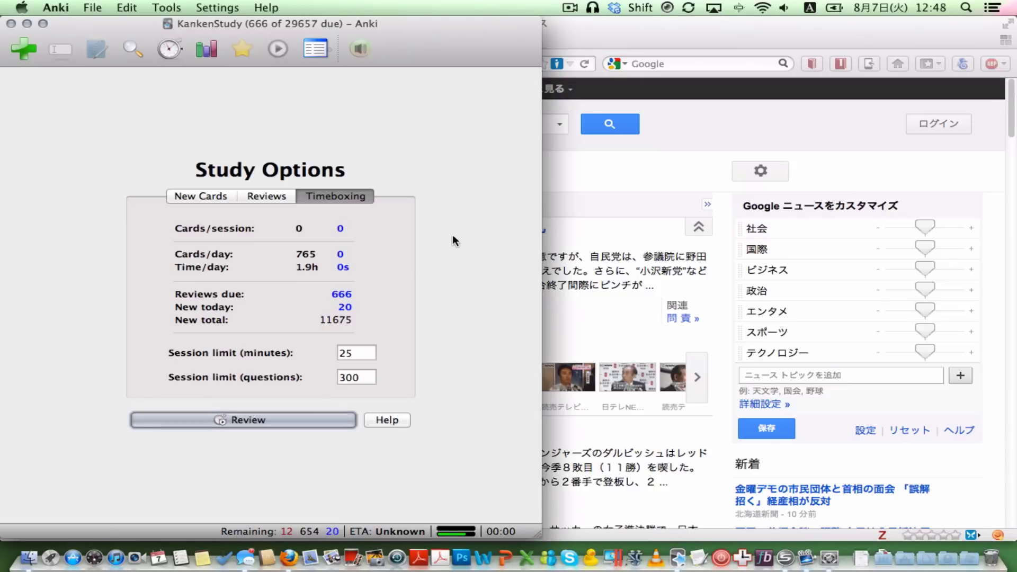
{"action": "left_click", "coordinate": [95, 7]}
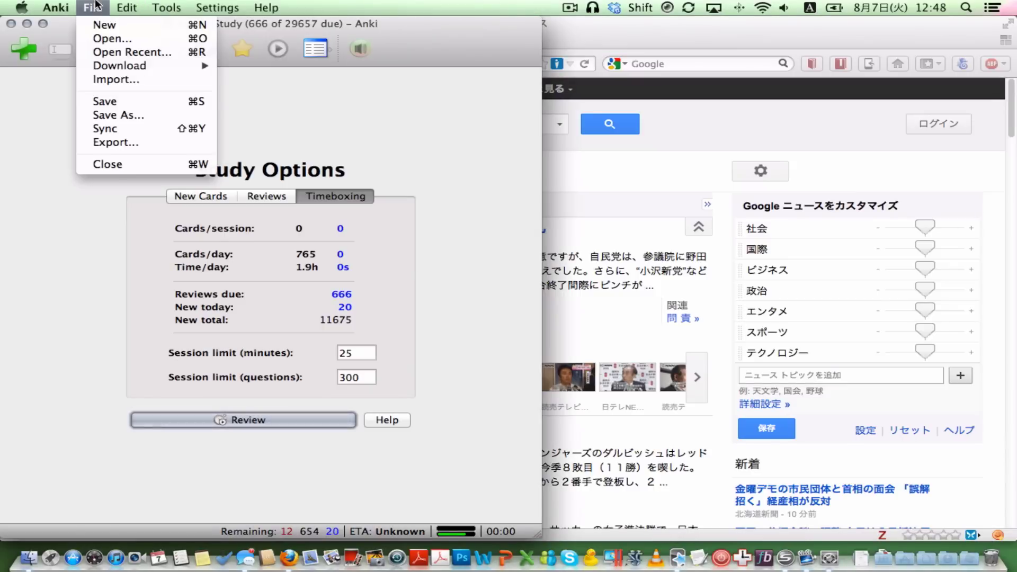
{"action": "left_click", "coordinate": [110, 79]}
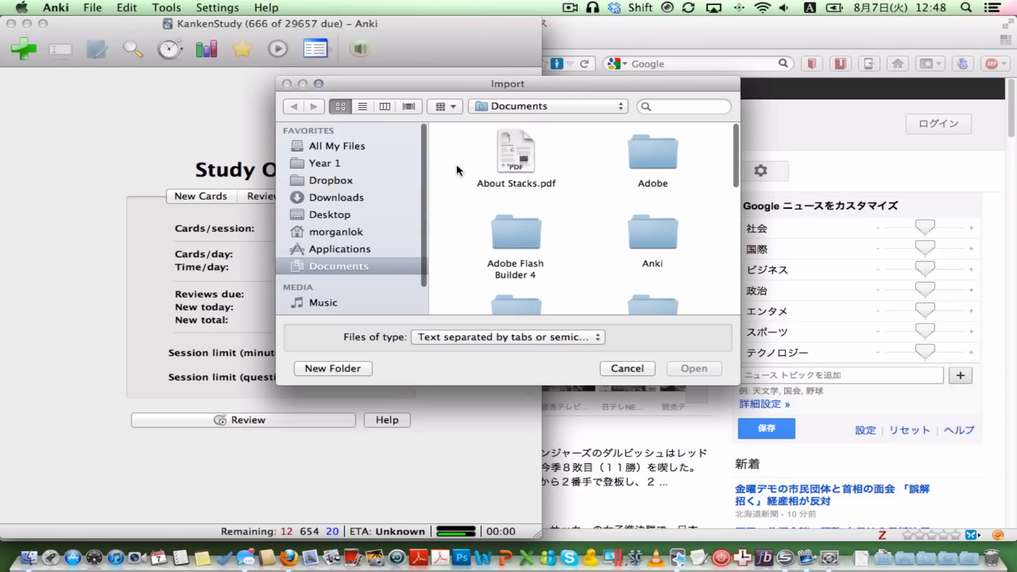
{"action": "scroll", "coordinate": [456, 166], "scroll_direction": "down", "scroll_amount": 5}
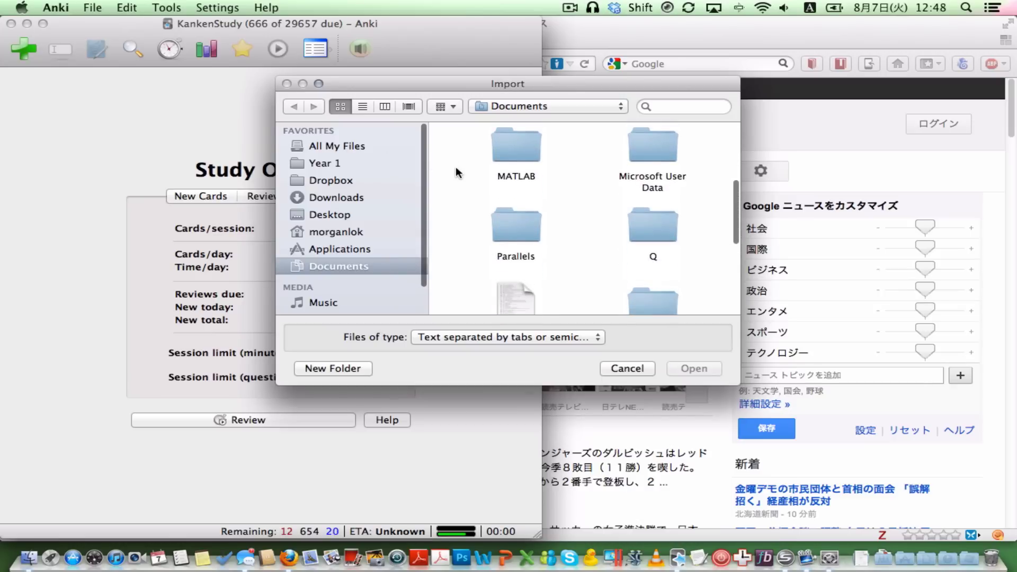
{"action": "scroll", "coordinate": [456, 166], "scroll_direction": "down", "scroll_amount": 3}
{"action": "left_click", "coordinate": [521, 189]}
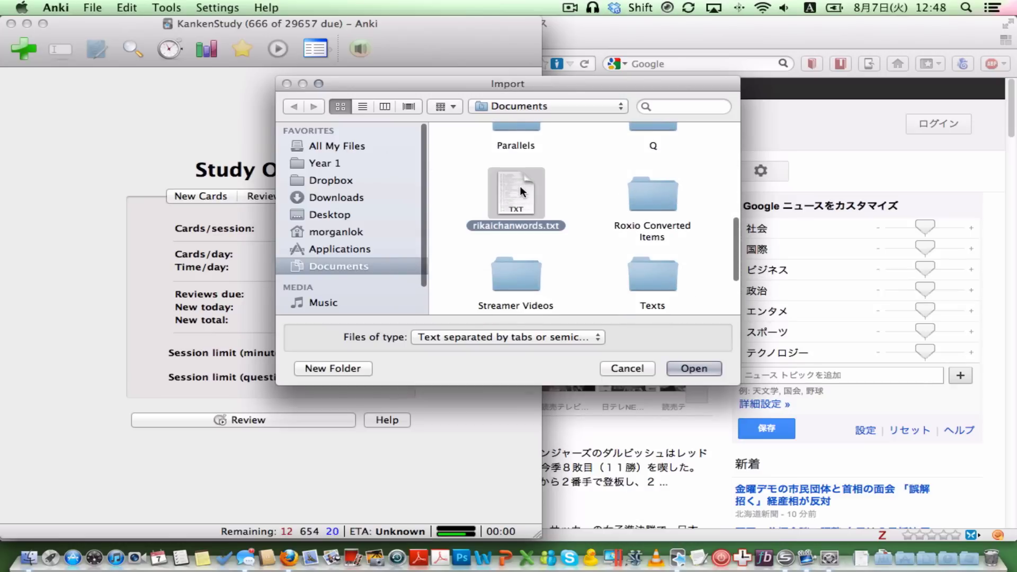
{"action": "left_click", "coordinate": [683, 367]}
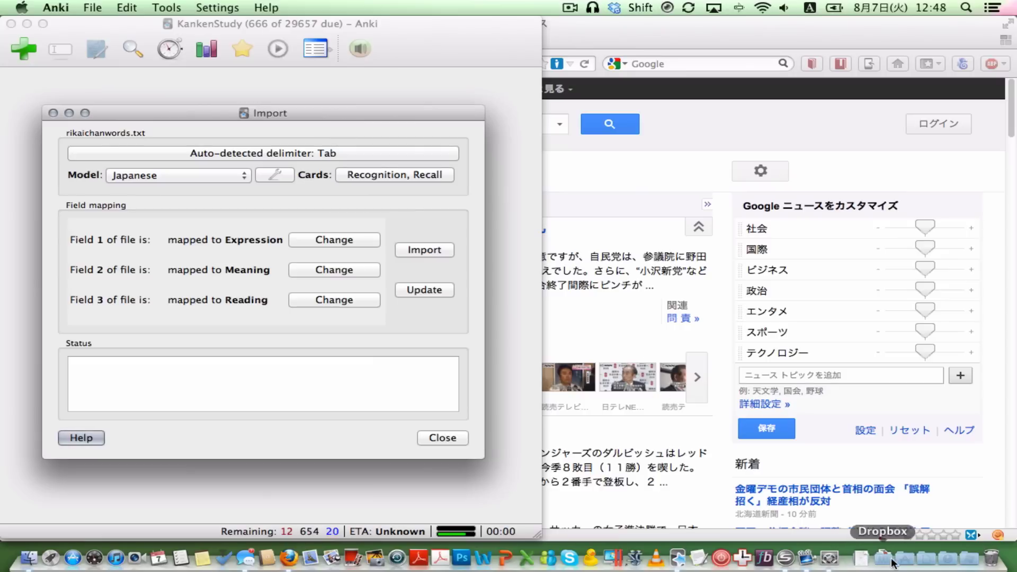
{"action": "left_click", "coordinate": [926, 559]}
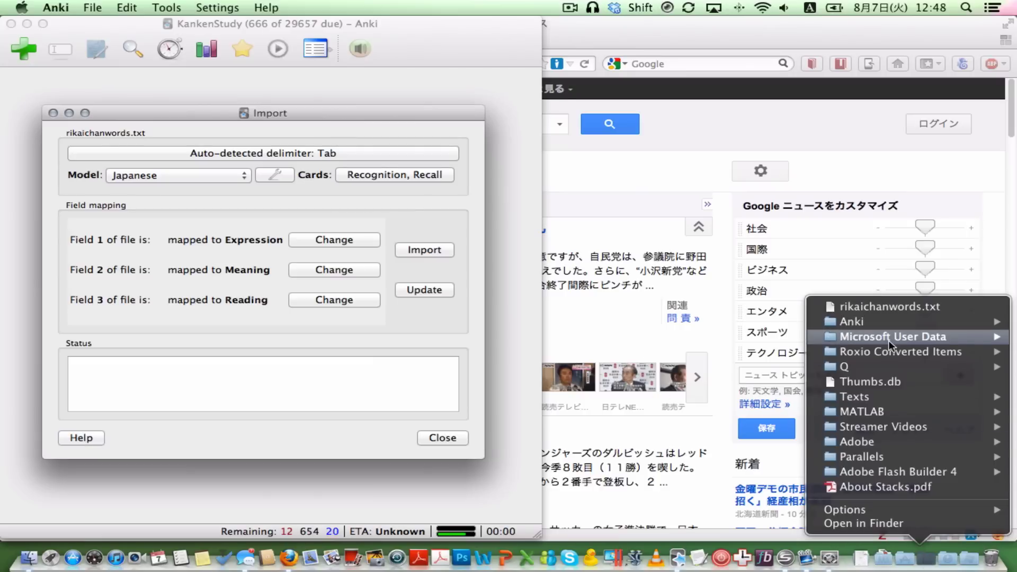
{"action": "left_click", "coordinate": [875, 303]}
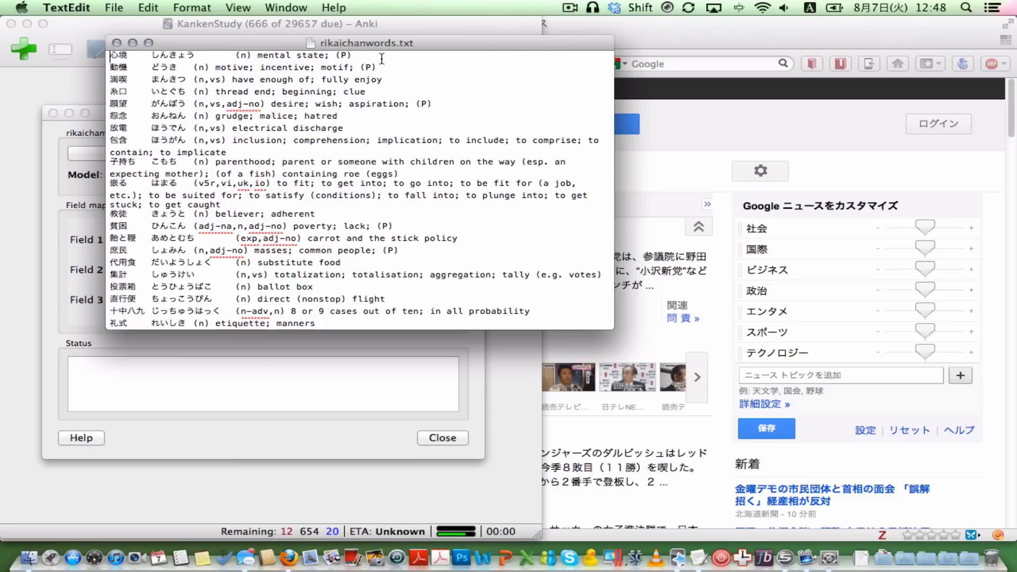
{"action": "left_click_drag", "start_coordinate": [377, 44], "coordinate": [399, 82]}
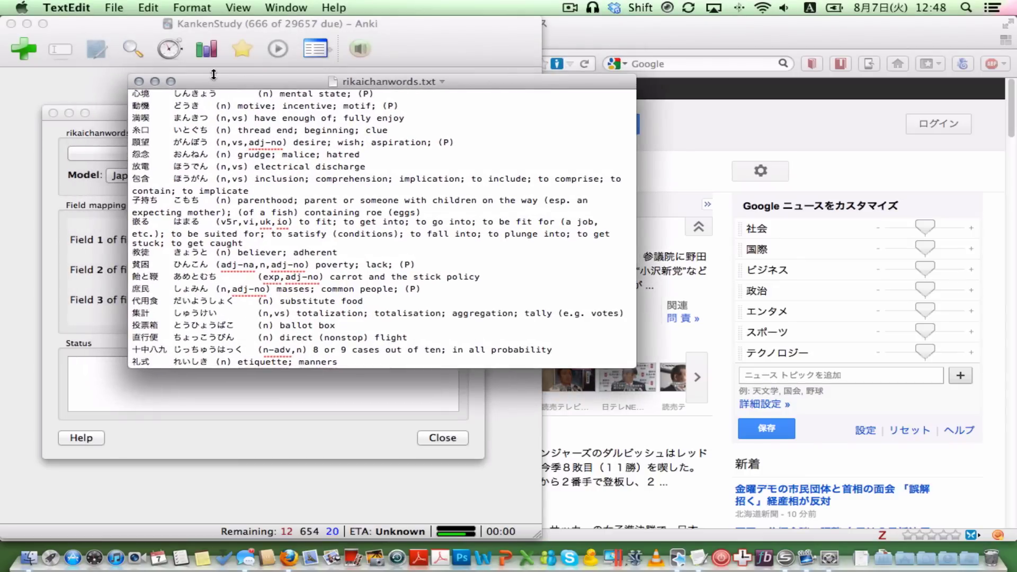
{"action": "left_click", "coordinate": [138, 82]}
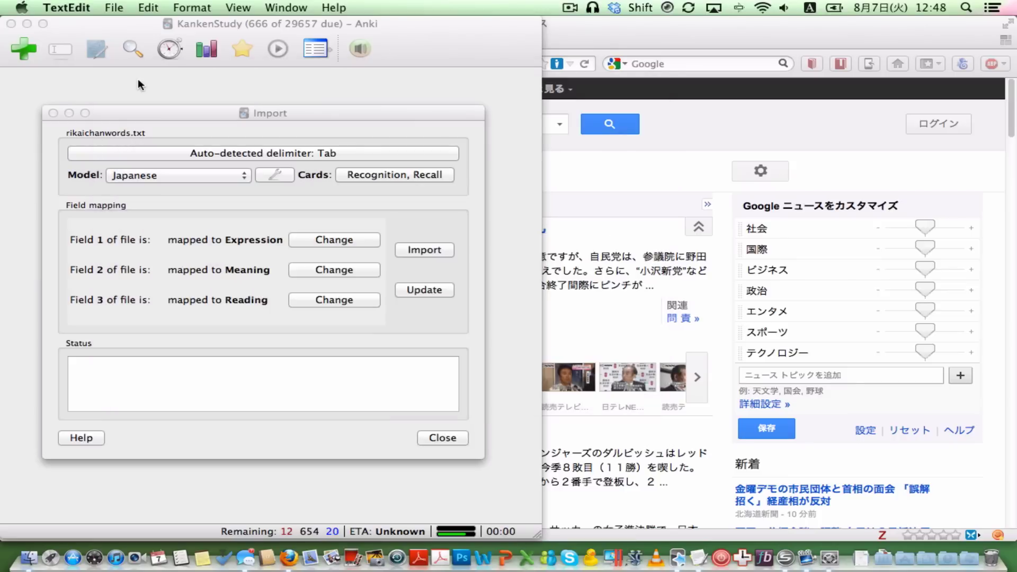
{"action": "left_click", "coordinate": [151, 113]}
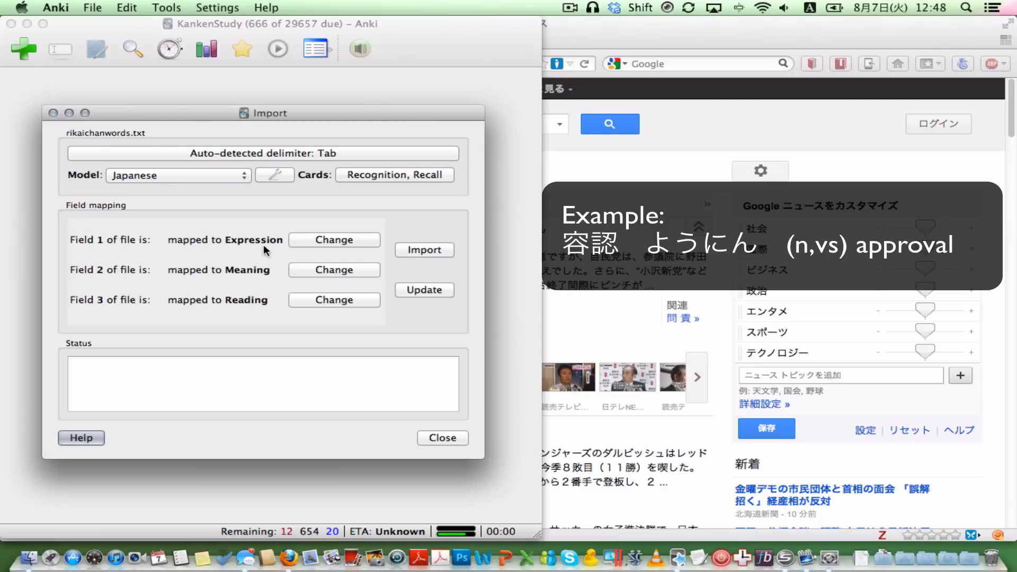
Send import field 2 to Reading and field 3 to Meaning, then confirm.
{"action": "left_click", "coordinate": [297, 265]}
{"action": "left_click", "coordinate": [235, 224]}
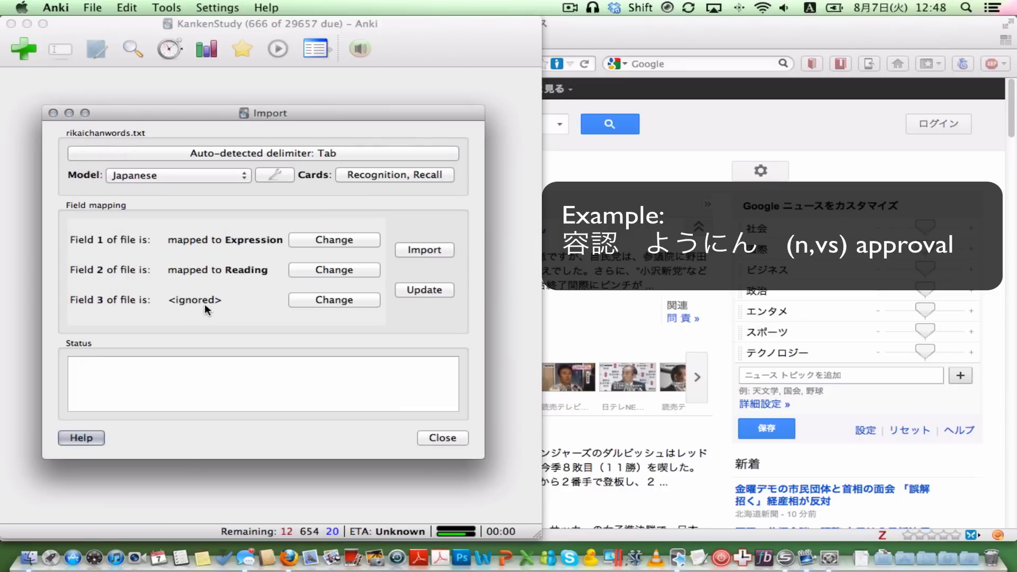
{"action": "left_click", "coordinate": [338, 299]}
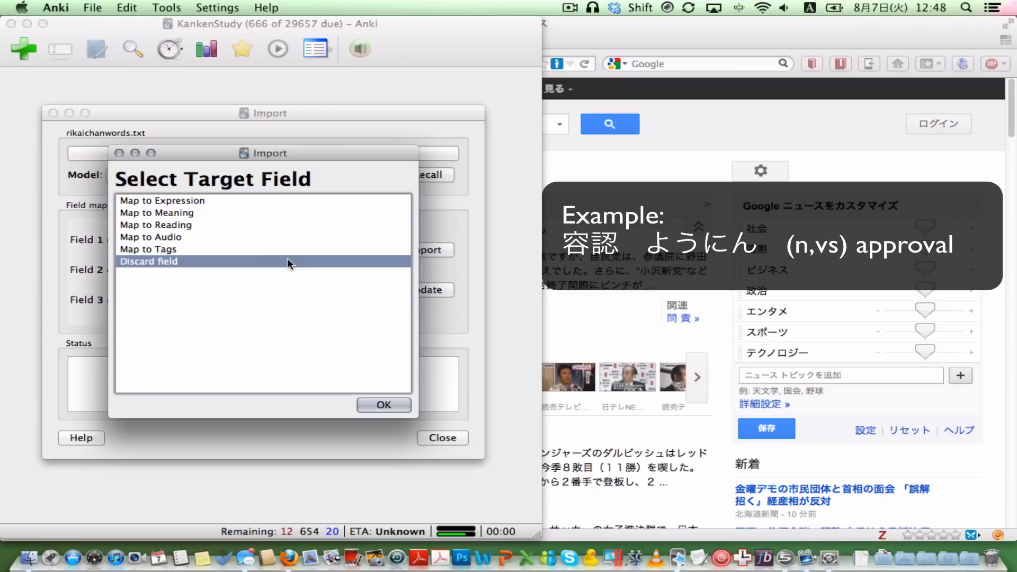
{"action": "left_click", "coordinate": [188, 213]}
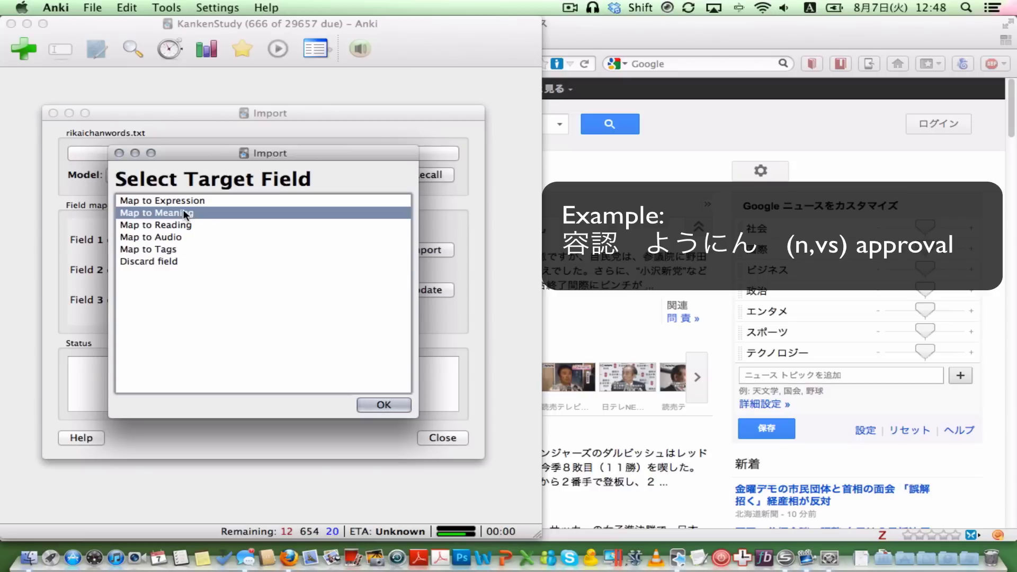
{"action": "left_click", "coordinate": [384, 405]}
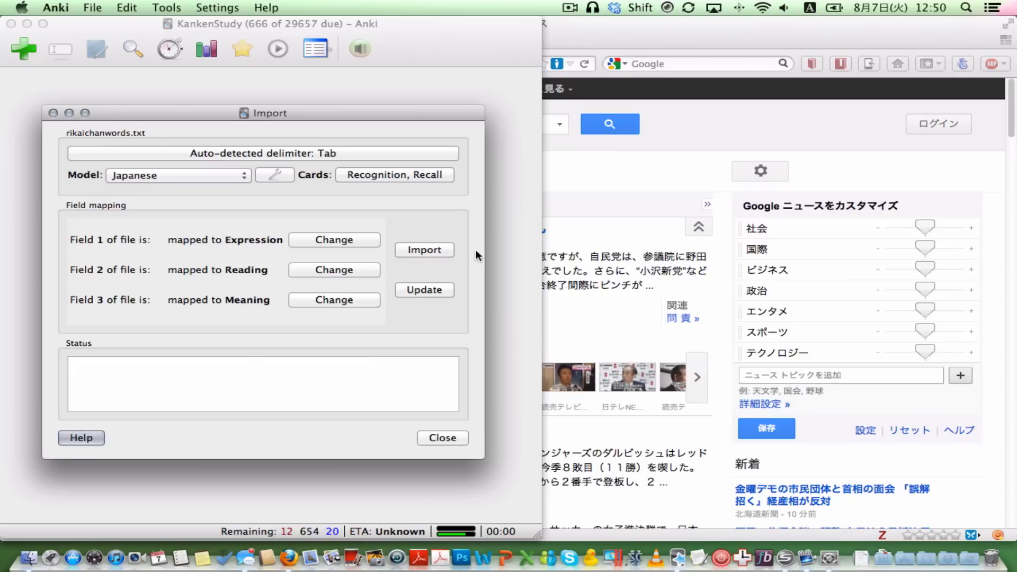
Import the 102 facts, dismiss the import log, and open the Browser listing 29861 cards.
{"action": "left_click", "coordinate": [408, 253]}
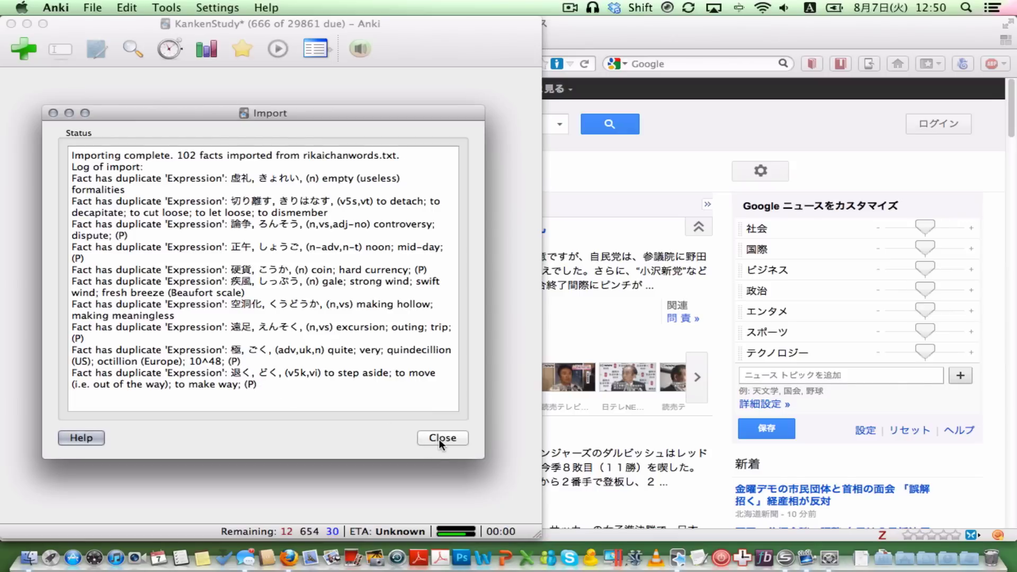
{"action": "left_click", "coordinate": [439, 439]}
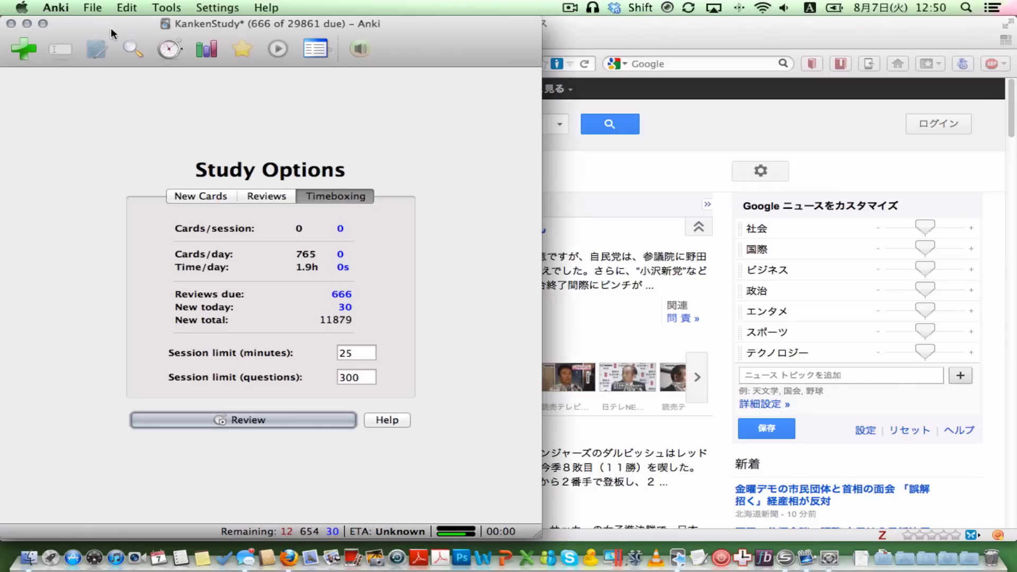
{"action": "left_click", "coordinate": [132, 49]}
{"action": "scroll", "coordinate": [418, 177], "scroll_direction": "down", "scroll_amount": 10}
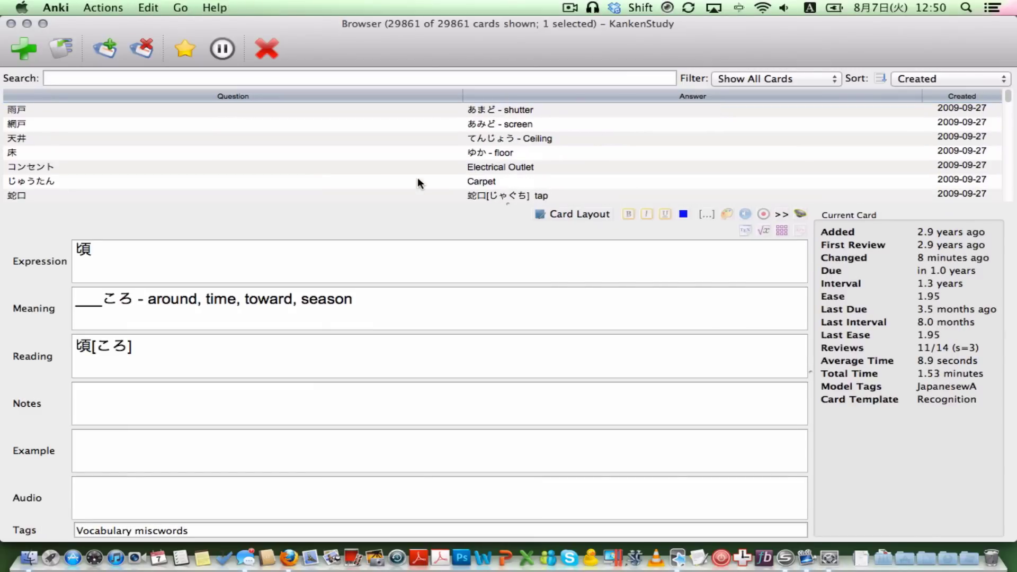
Inspect the newest 2012-08-07 cards, including the 容認 (ようにん, approval) Recognition and Recall cards.
{"action": "left_click_drag", "start_coordinate": [1008, 103], "coordinate": [999, 206]}
{"action": "left_click", "coordinate": [72, 195]}
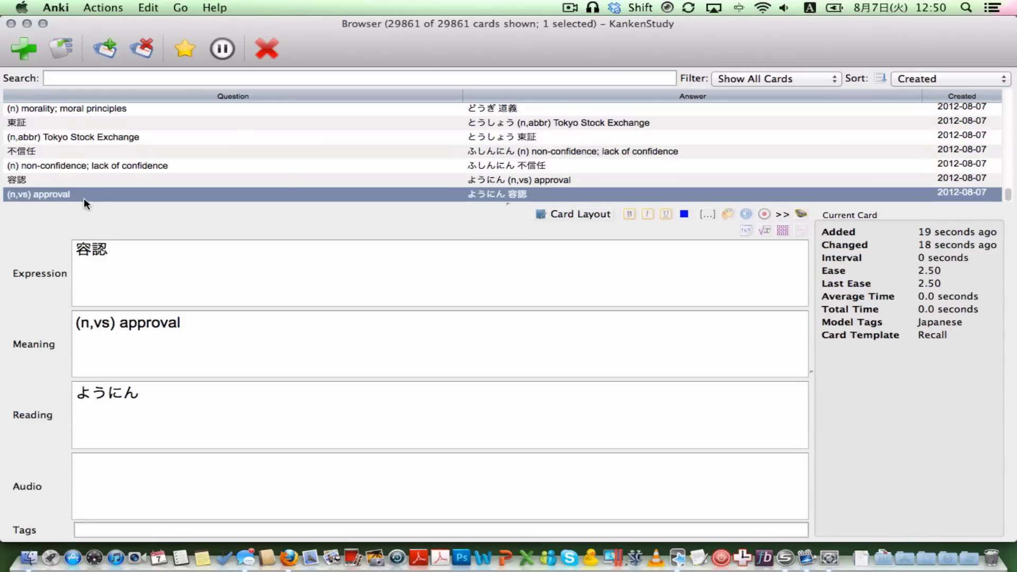
{"action": "left_click", "coordinate": [123, 179]}
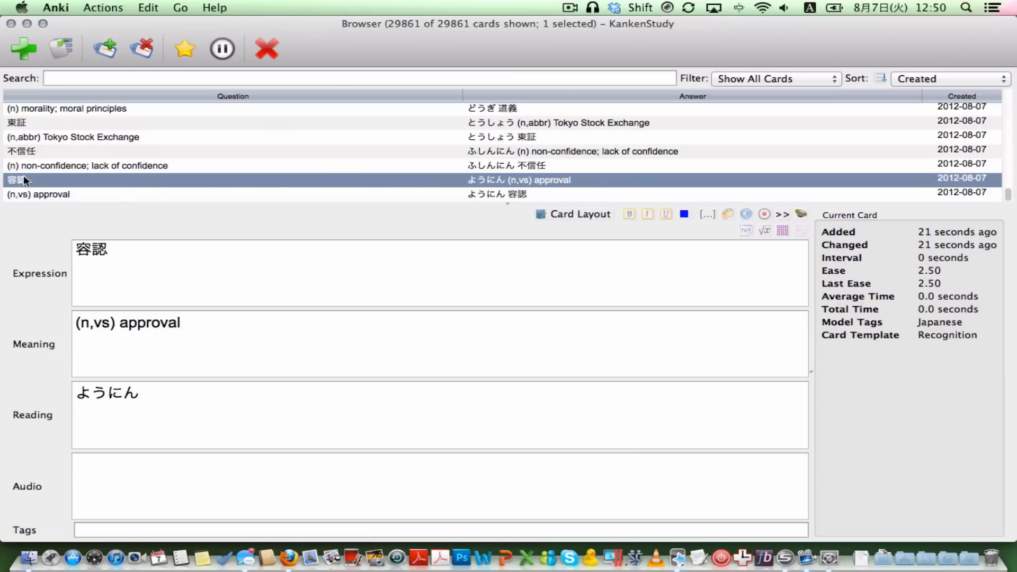
{"action": "left_click", "coordinate": [218, 195]}
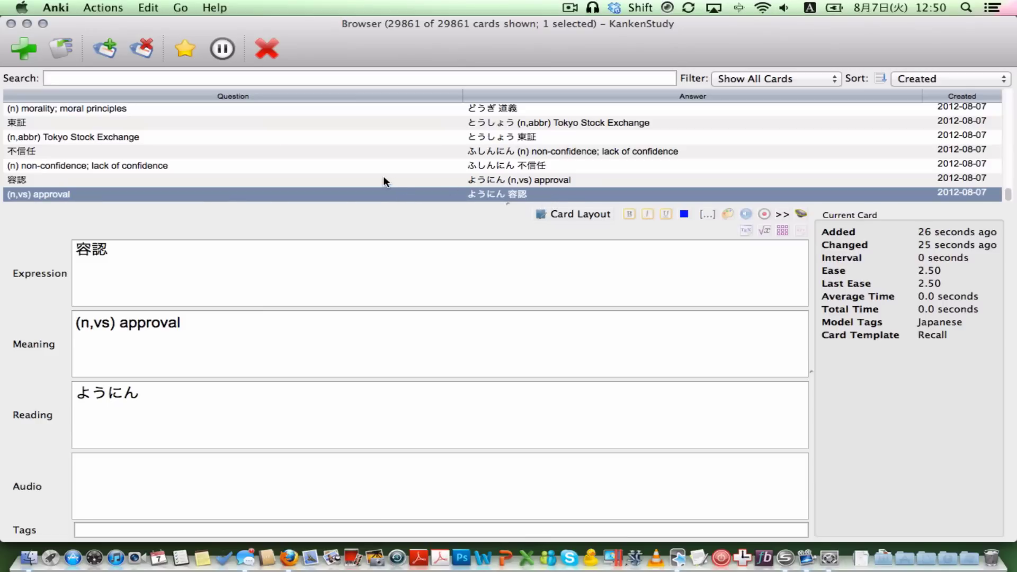
Close the card Browser to return to KankenStudy Study Options with 11879 new cards.
{"action": "left_click", "coordinate": [10, 23]}
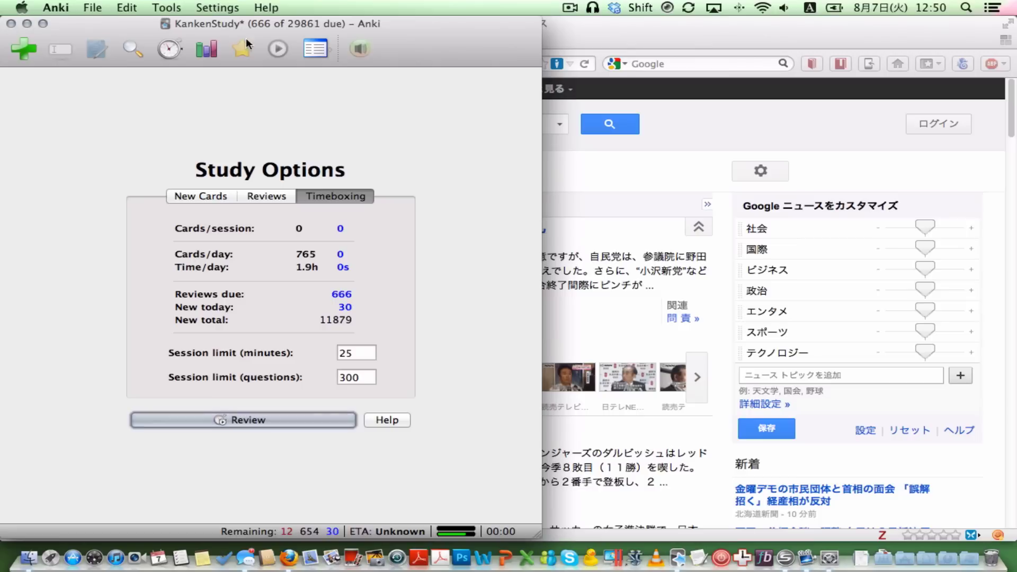